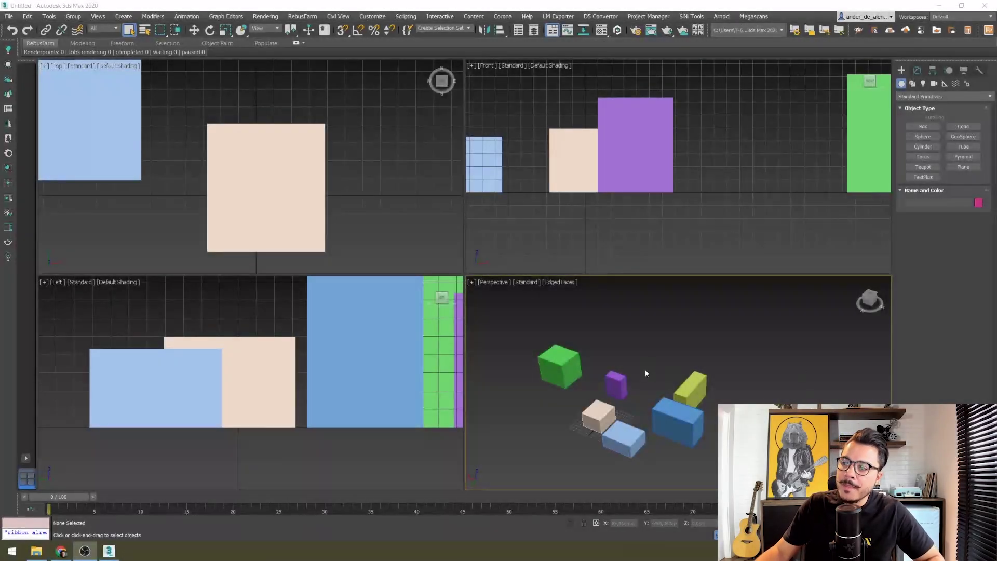
Step: Activate the Top, Front, Left and Perspective viewports in turn, nudging the Perspective view right
{"action": "mouse_move", "coordinate": [643, 370]}
{"action": "middle_mouse_down"}
{"action": "mouse_move", "coordinate": [670, 348]}
{"action": "mouse_move", "coordinate": [657, 356]}
{"action": "middle_mouse_up"}
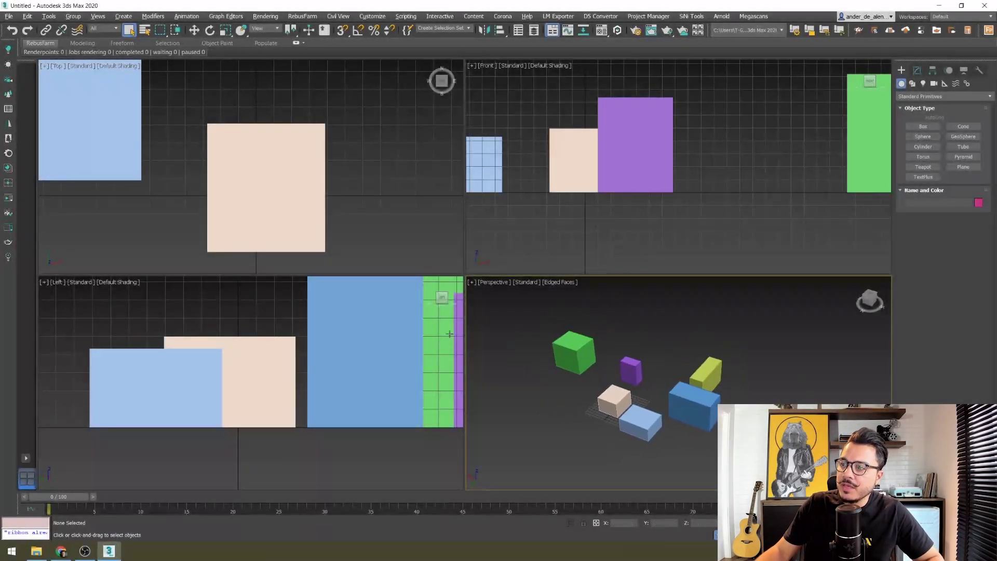
{"action": "left_click", "coordinate": [345, 229]}
{"action": "left_click", "coordinate": [520, 239]}
{"action": "left_click", "coordinate": [431, 475]}
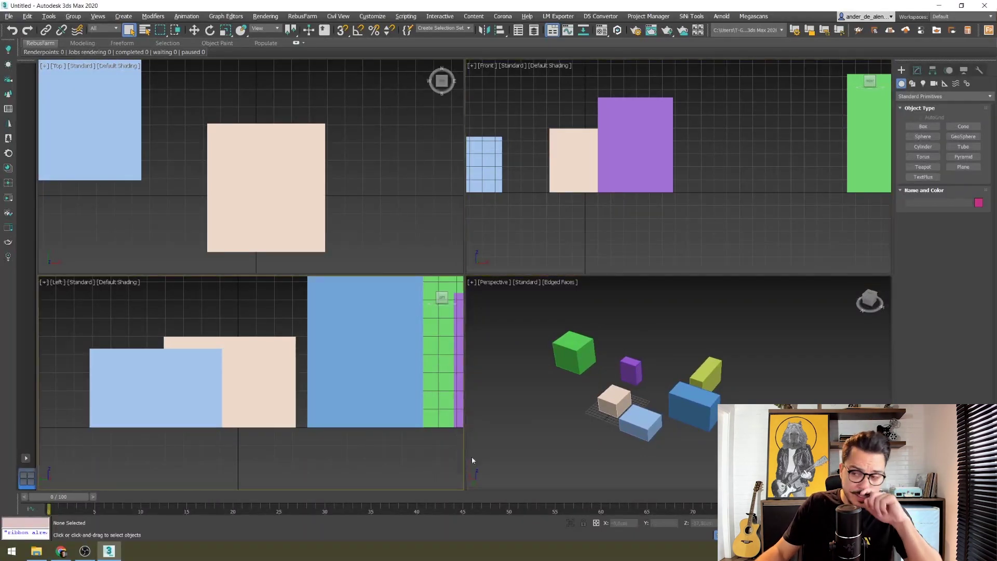
{"action": "left_click", "coordinate": [646, 350]}
{"action": "middle_click_drag", "start_coordinate": [646, 350], "coordinate": [657, 352]}
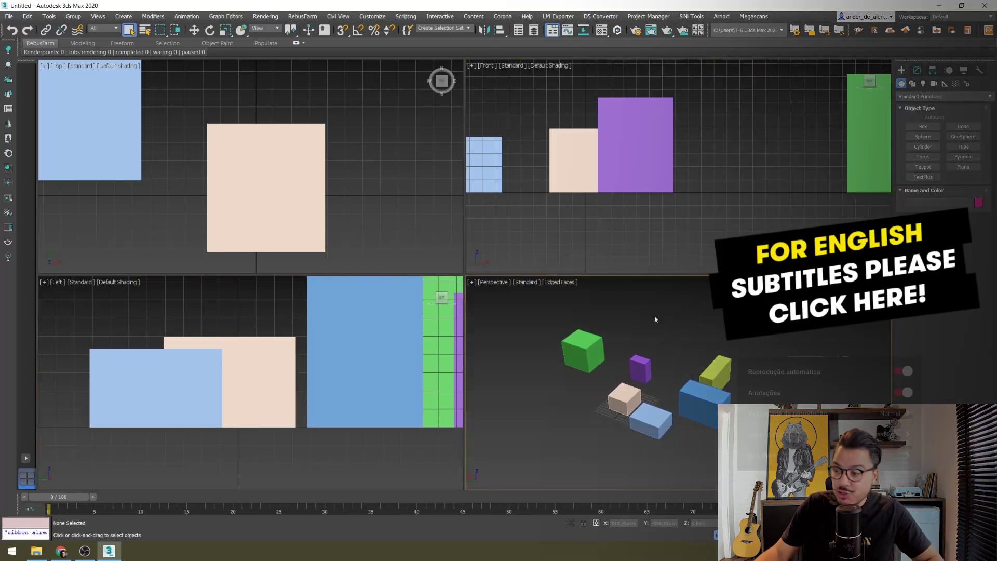
Step: Toggle the Perspective view maximized, then switch to a side-by-side Top and Front layout
{"action": "key", "text": "alt+w"}
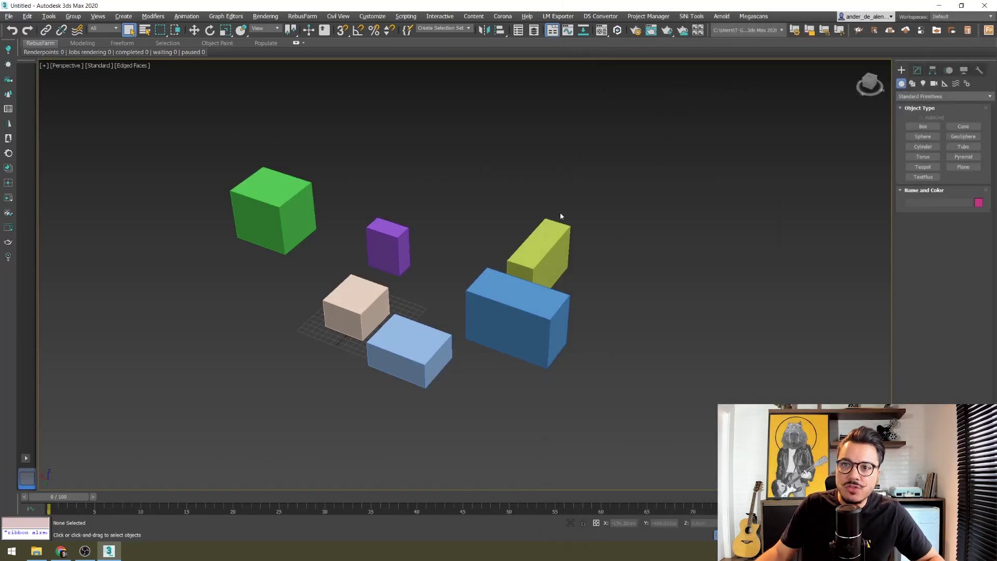
{"action": "key", "text": "alt+w"}
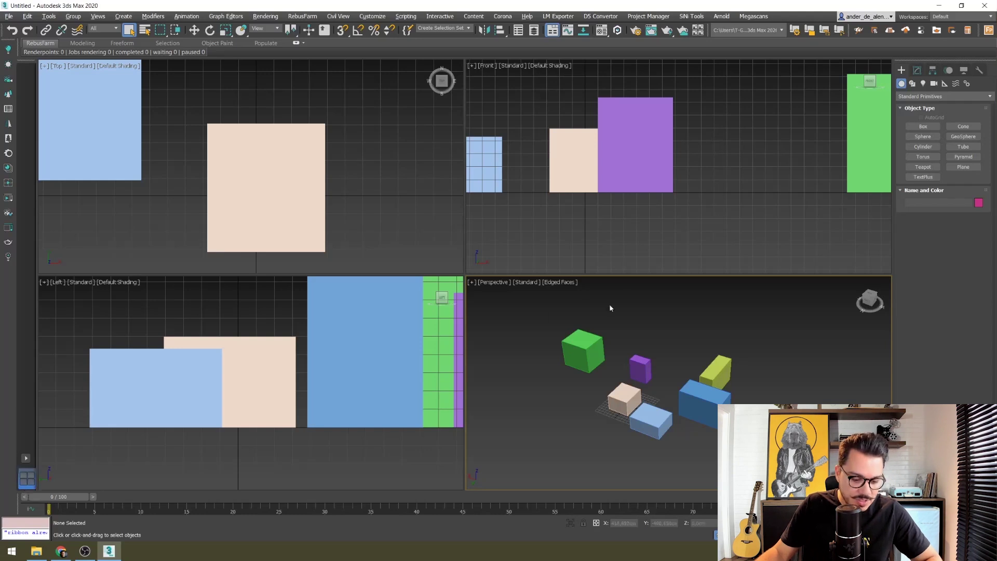
{"action": "key", "text": "alt+w"}
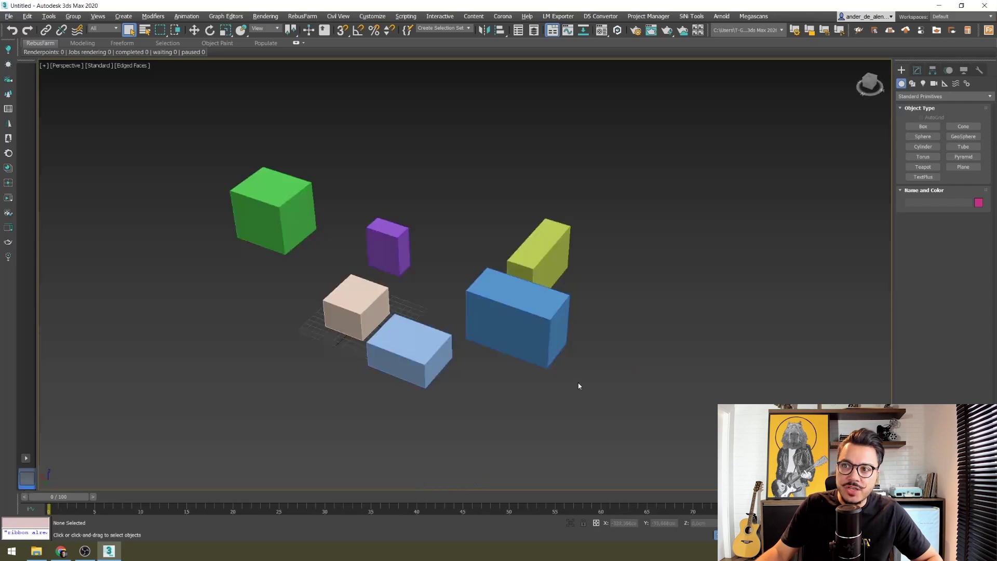
{"action": "left_click", "coordinate": [27, 459]}
{"action": "left_click", "coordinate": [87, 467]}
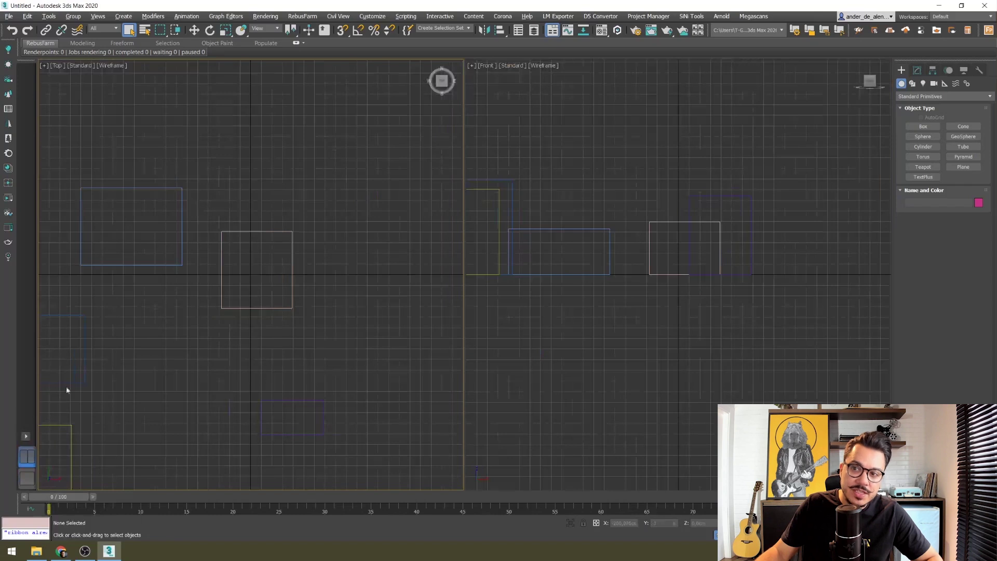
Step: Give the Top and Front views solid shading and hide the Front view grid
{"action": "middle_click_drag", "start_coordinate": [369, 334], "coordinate": [445, 312]}
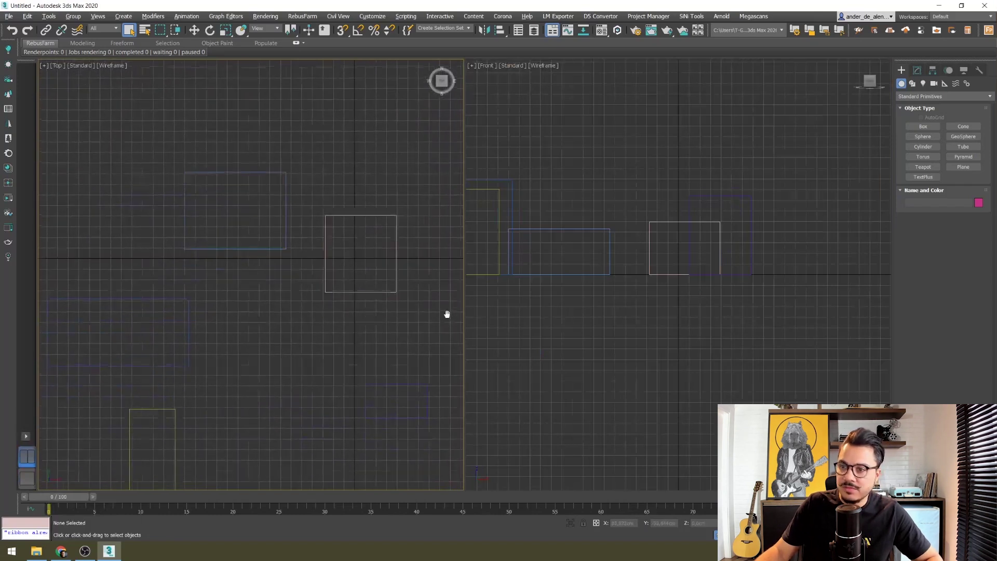
{"action": "key", "text": "F3"}
{"action": "middle_click_drag", "start_coordinate": [388, 271], "coordinate": [365, 274]}
{"action": "left_click", "coordinate": [641, 363]}
{"action": "key", "text": "F3"}
{"action": "key", "text": "g"}
Step: Hide the Top view grid and zoom both Top and Front views to fit all boxes
{"action": "mouse_move", "coordinate": [299, 352]}
{"action": "middle_mouse_down"}
{"action": "mouse_move", "coordinate": [356, 338]}
{"action": "mouse_move", "coordinate": [342, 326]}
{"action": "middle_mouse_up"}
{"action": "key", "text": "g"}
{"action": "key", "text": "z"}
{"action": "left_click", "coordinate": [662, 365]}
{"action": "key", "text": "z"}
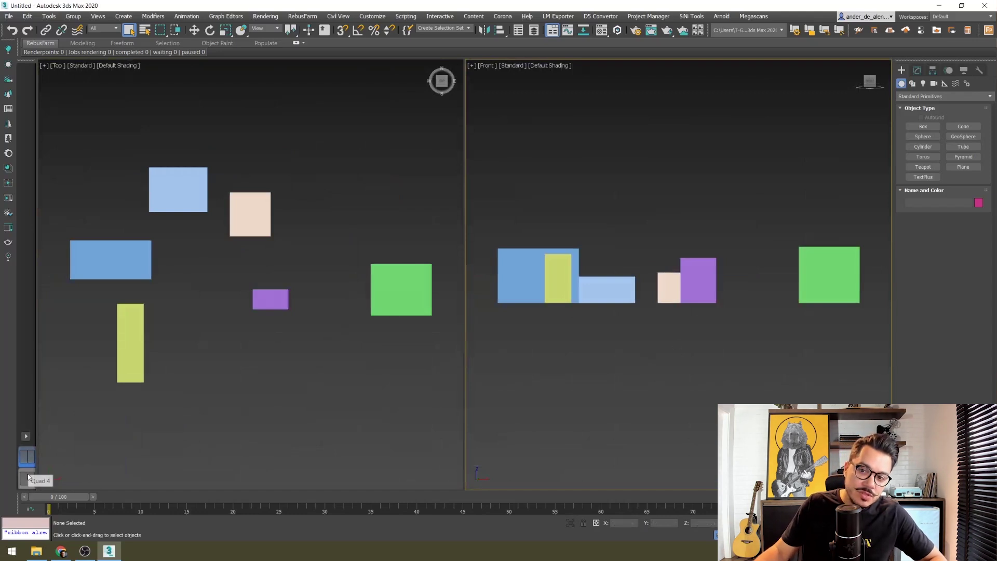
Step: Maximize and restore the Top view, then delete the two-view layout tab, returning to four views
{"action": "left_click", "coordinate": [309, 437]}
{"action": "key", "text": "alt+w"}
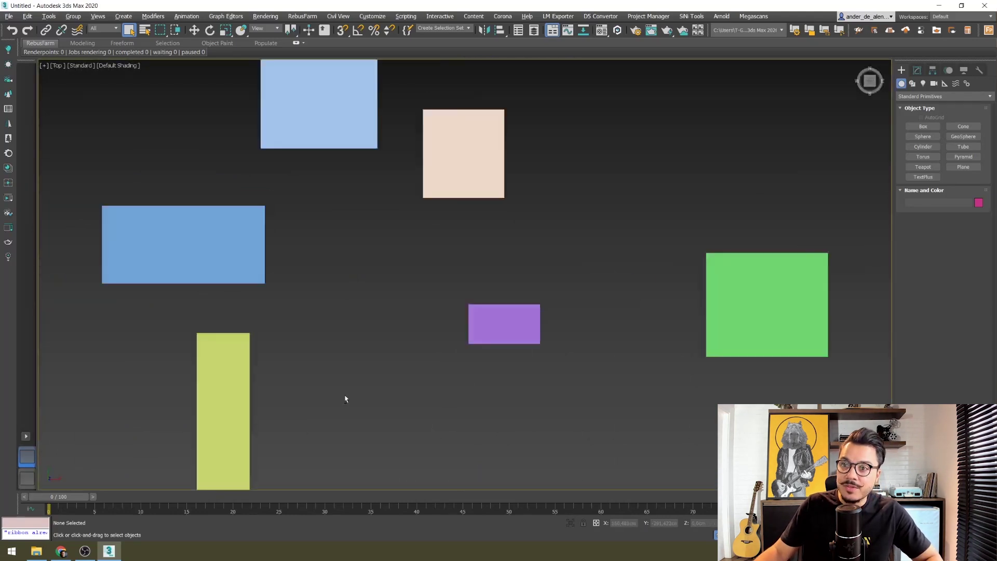
{"action": "key", "text": "alt+w"}
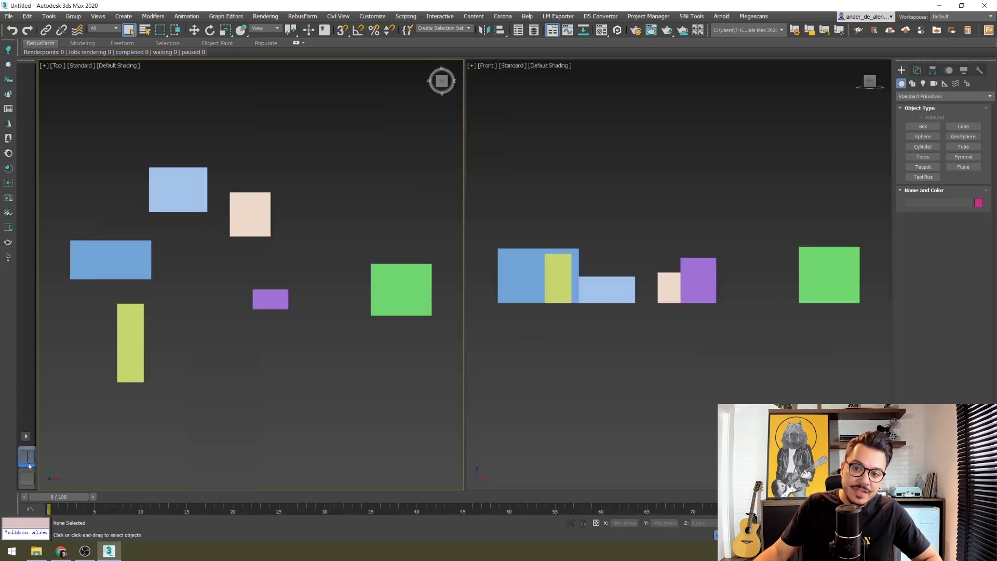
{"action": "right_click", "coordinate": [29, 458]}
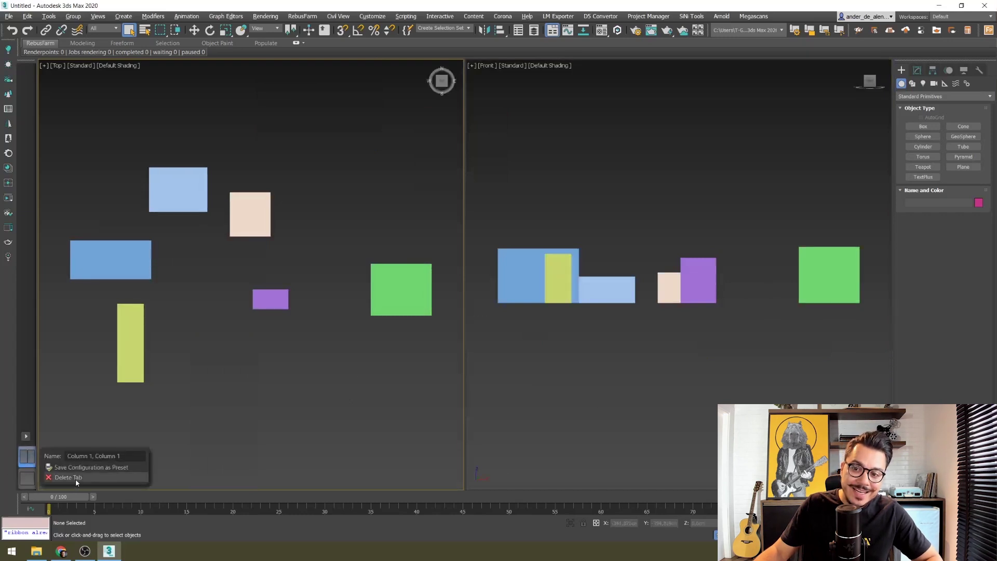
{"action": "left_click", "coordinate": [76, 478]}
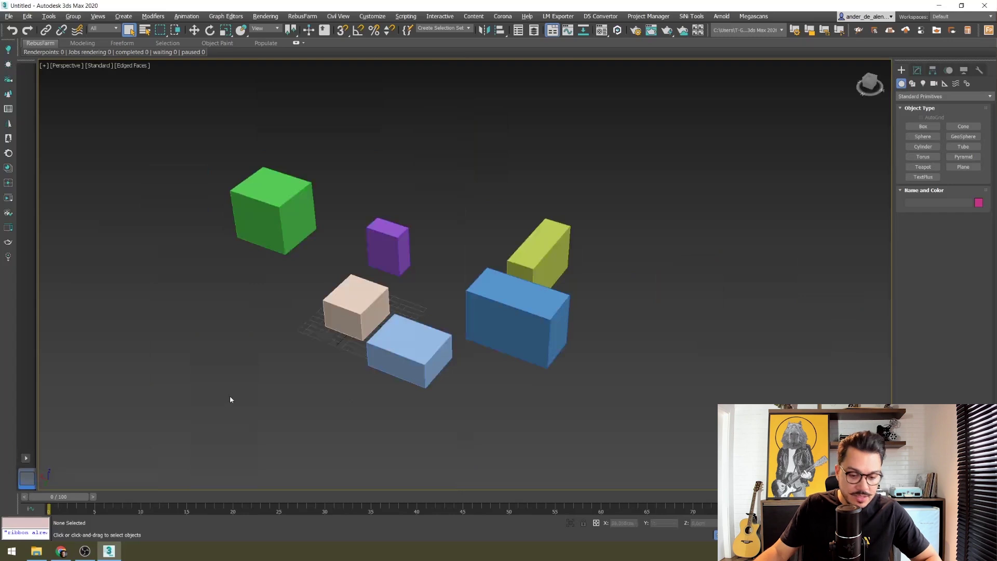
{"action": "key", "text": "alt+w"}
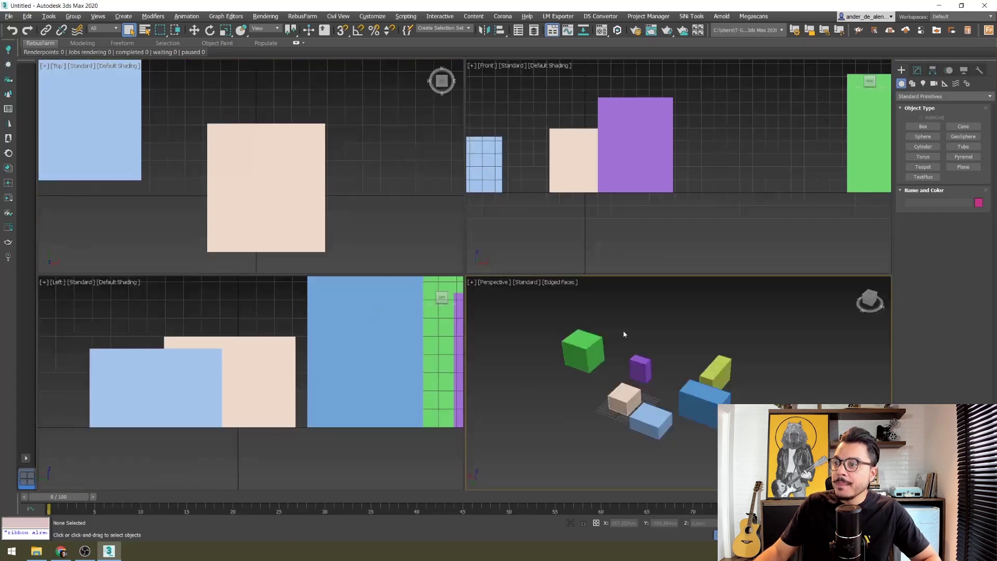
Step: Maximize the Perspective view and zoom in close on the six coloured boxes
{"action": "key", "text": "alt+w"}
{"action": "scroll", "coordinate": [645, 345], "scroll_direction": "up", "scroll_amount": 2}
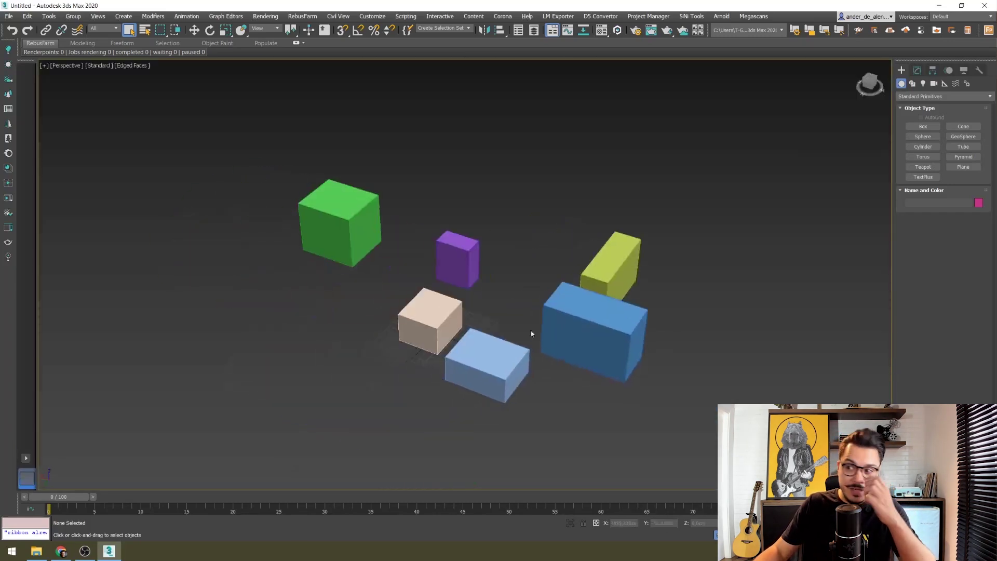
{"action": "scroll", "coordinate": [534, 334], "scroll_direction": "up", "scroll_amount": 4}
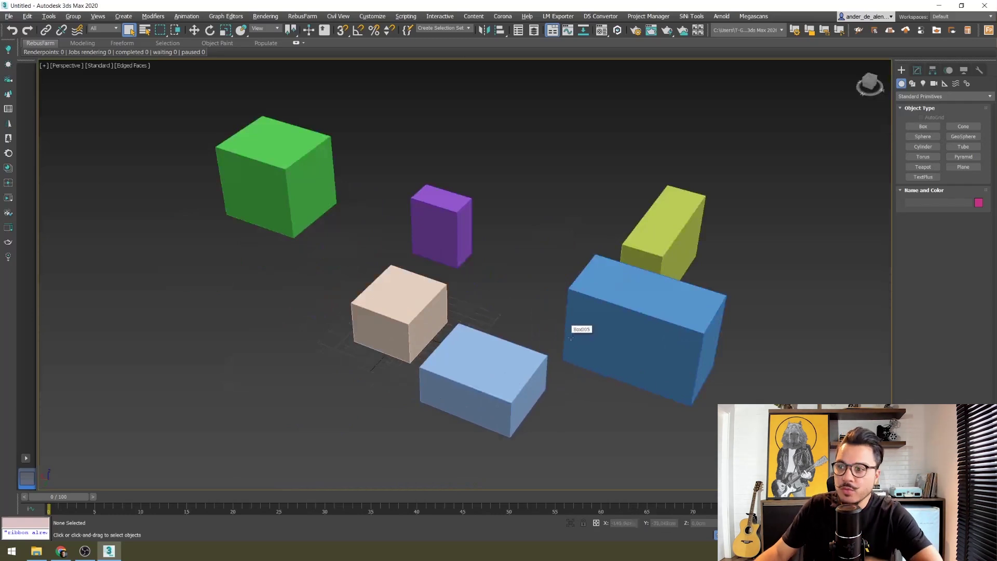
{"action": "middle_click_drag", "start_coordinate": [578, 329], "coordinate": [556, 331]}
Step: Region-select the boxes, catching the green and purple boxes together, then clear the selection
{"action": "left_click_drag", "start_coordinate": [726, 199], "coordinate": [713, 196]}
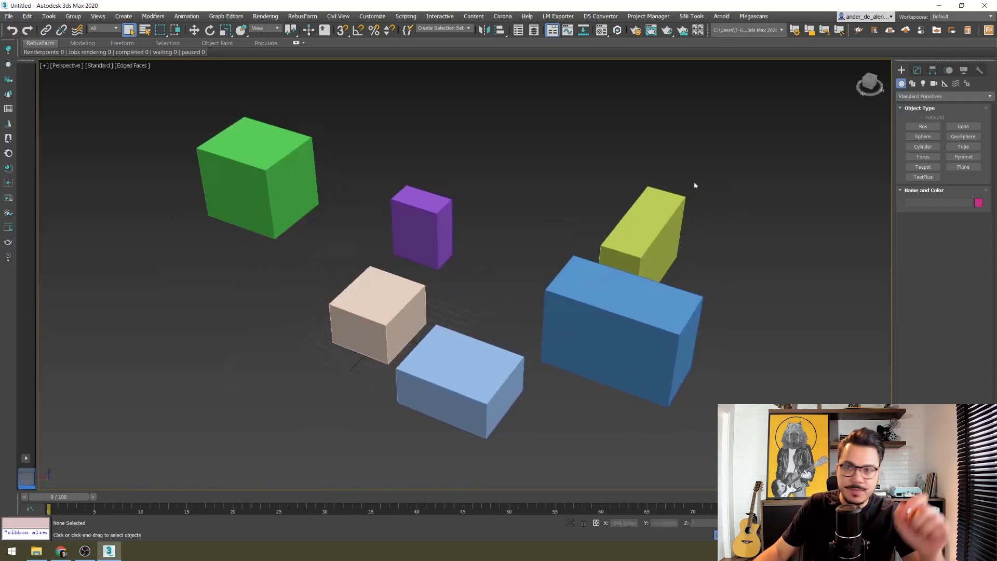
{"action": "left_click", "coordinate": [297, 161]}
{"action": "left_click_drag", "start_coordinate": [398, 89], "coordinate": [364, 130]}
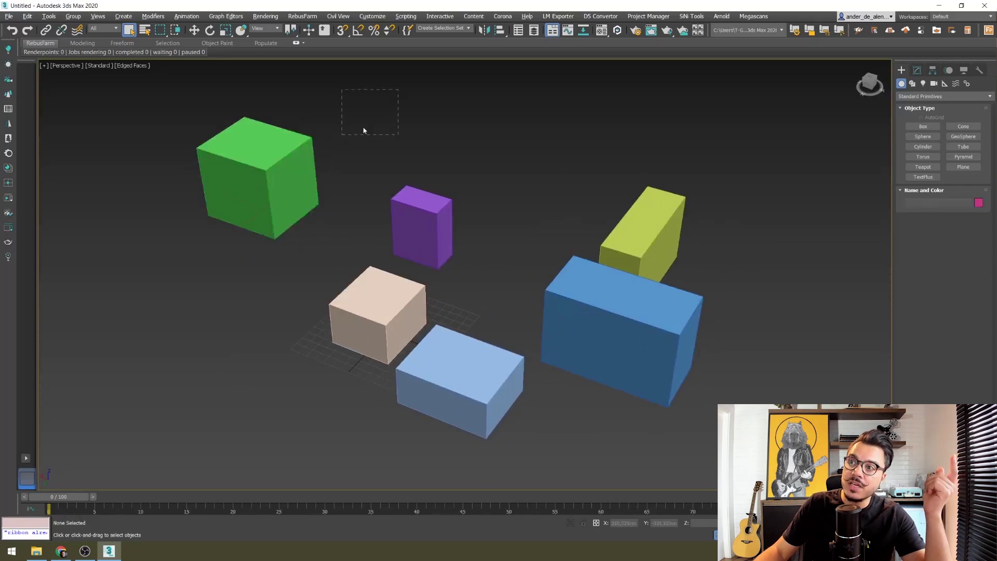
{"action": "left_click_drag", "start_coordinate": [327, 159], "coordinate": [242, 200]}
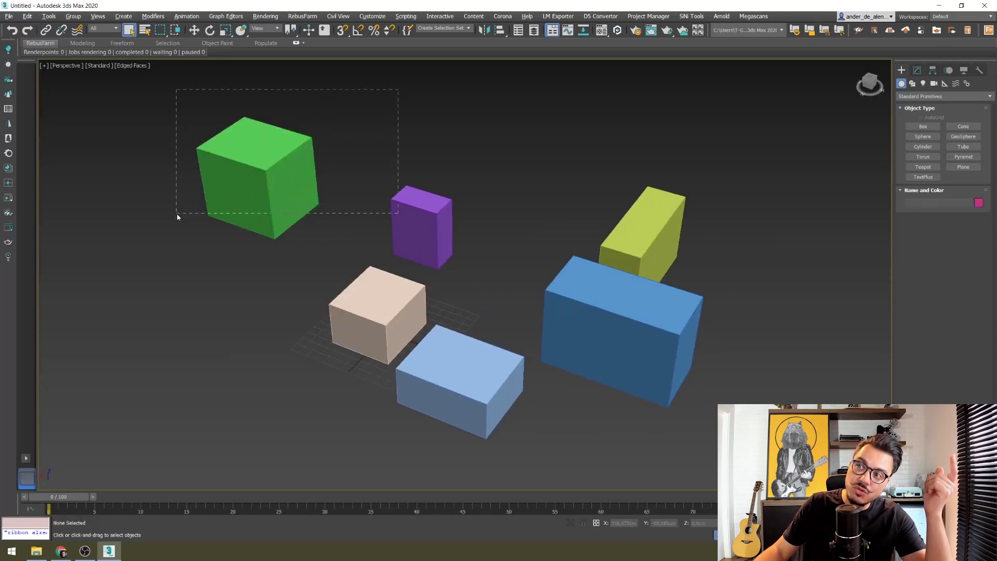
{"action": "left_click_drag", "start_coordinate": [186, 214], "coordinate": [203, 202]}
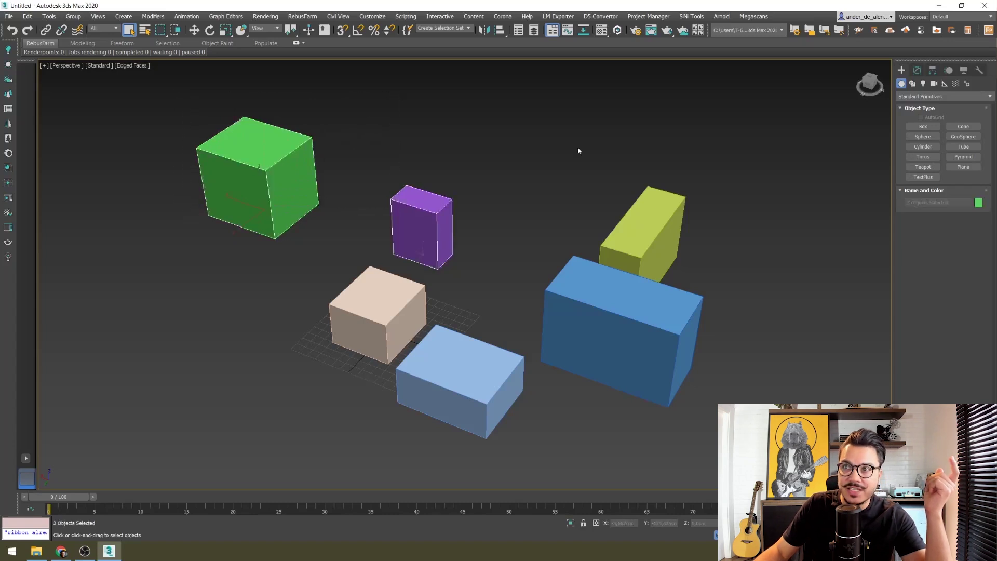
{"action": "left_click_drag", "start_coordinate": [801, 150], "coordinate": [557, 285]}
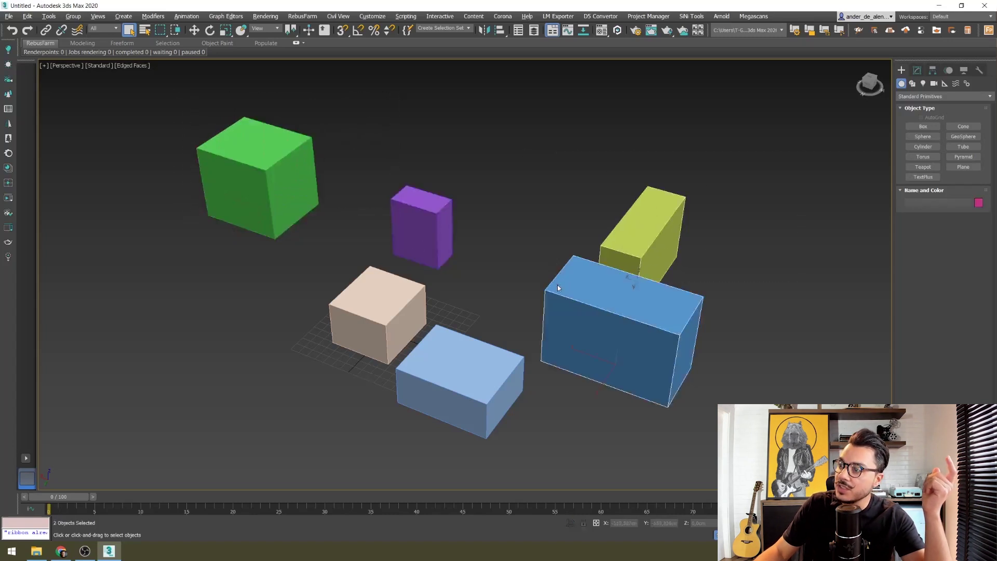
{"action": "left_click", "coordinate": [548, 223]}
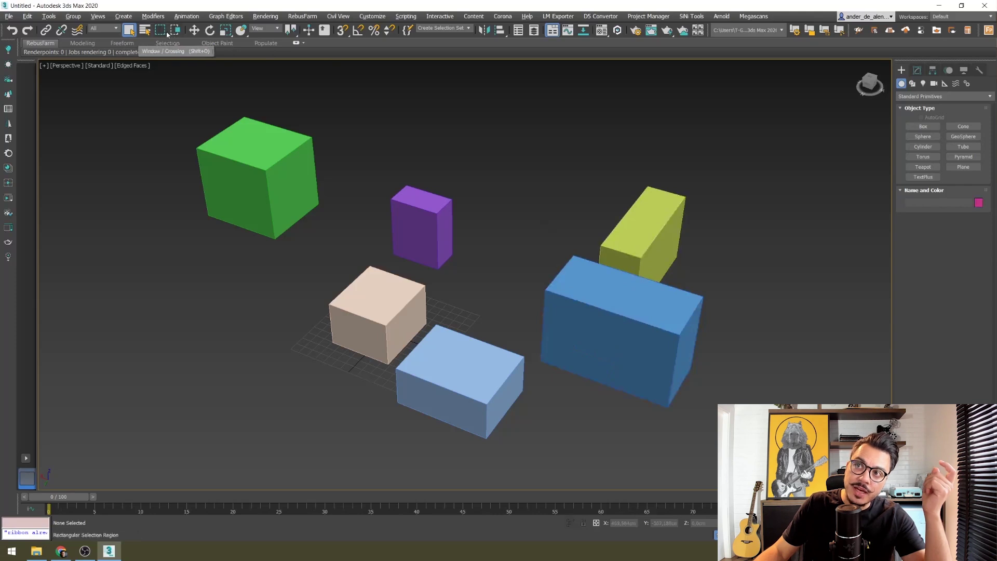
Step: Try a Circular selection region on the boxes, then return to the Rectangular region
{"action": "left_click_drag", "start_coordinate": [163, 32], "coordinate": [161, 46]}
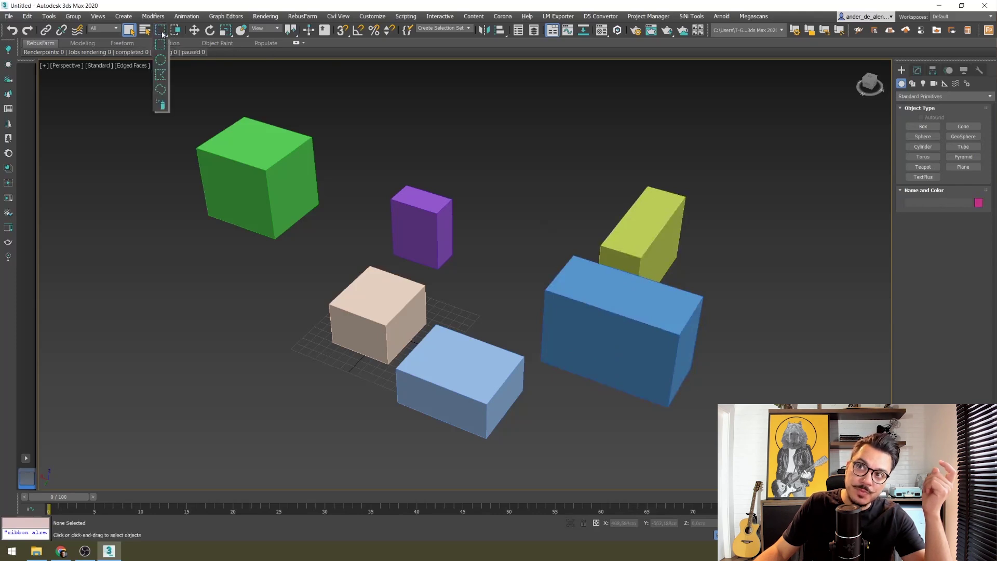
{"action": "left_click_drag", "start_coordinate": [329, 106], "coordinate": [415, 221]}
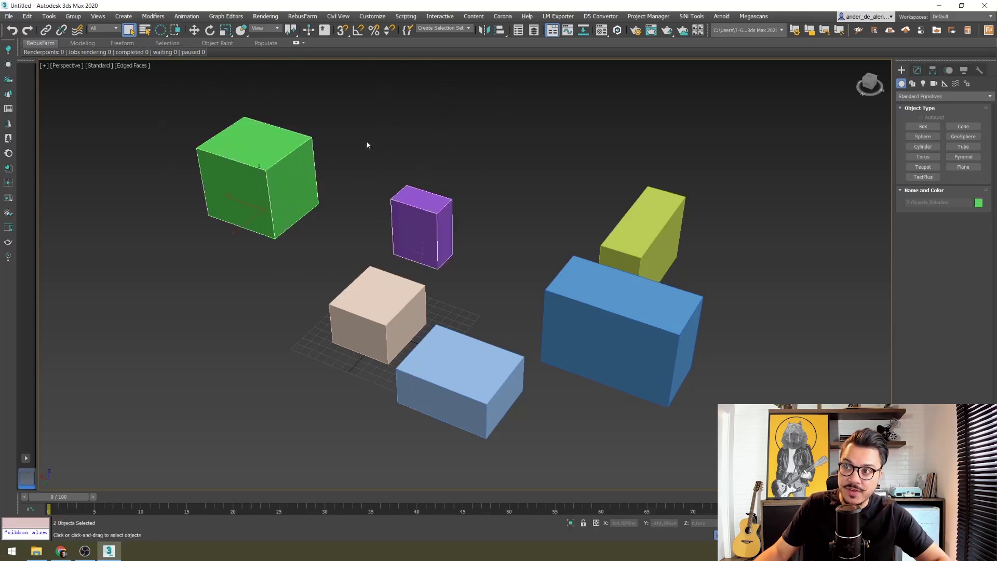
{"action": "left_click_drag", "start_coordinate": [161, 31], "coordinate": [161, 46]}
{"action": "left_click", "coordinate": [375, 126]}
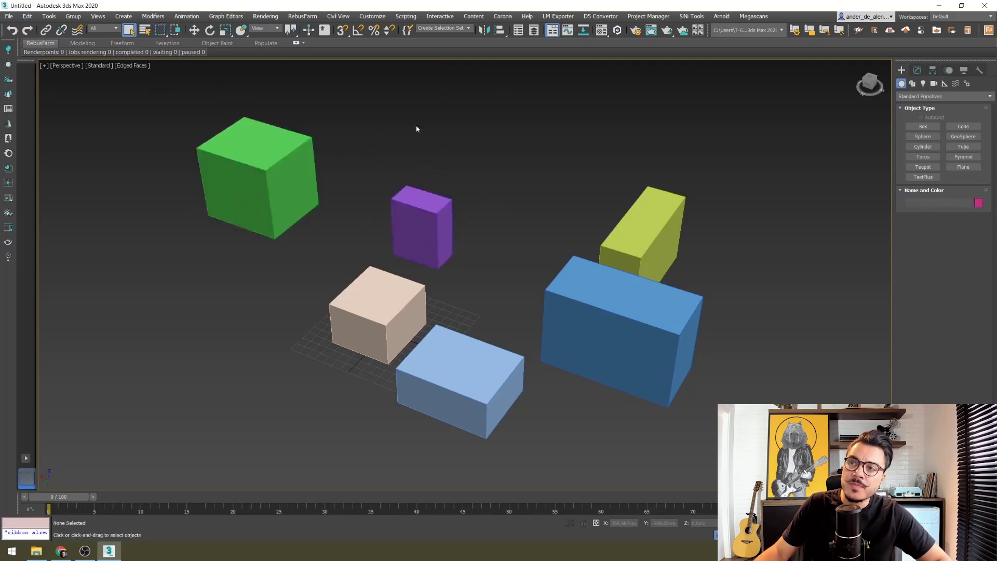
Step: Turn on Window selection and window-select the purple box, then the yellow box, then clear
{"action": "left_click", "coordinate": [174, 32]}
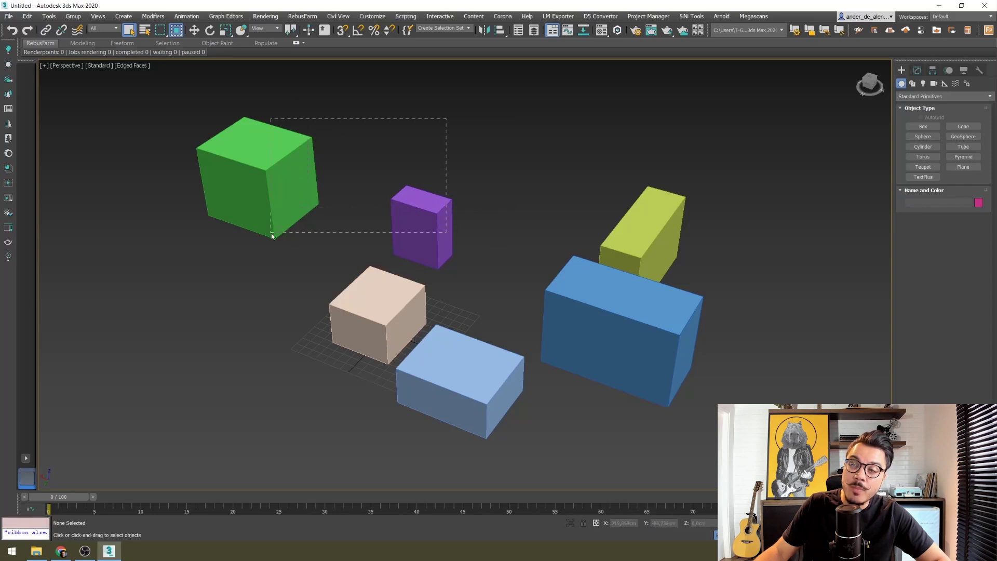
{"action": "left_click_drag", "start_coordinate": [592, 139], "coordinate": [344, 397]}
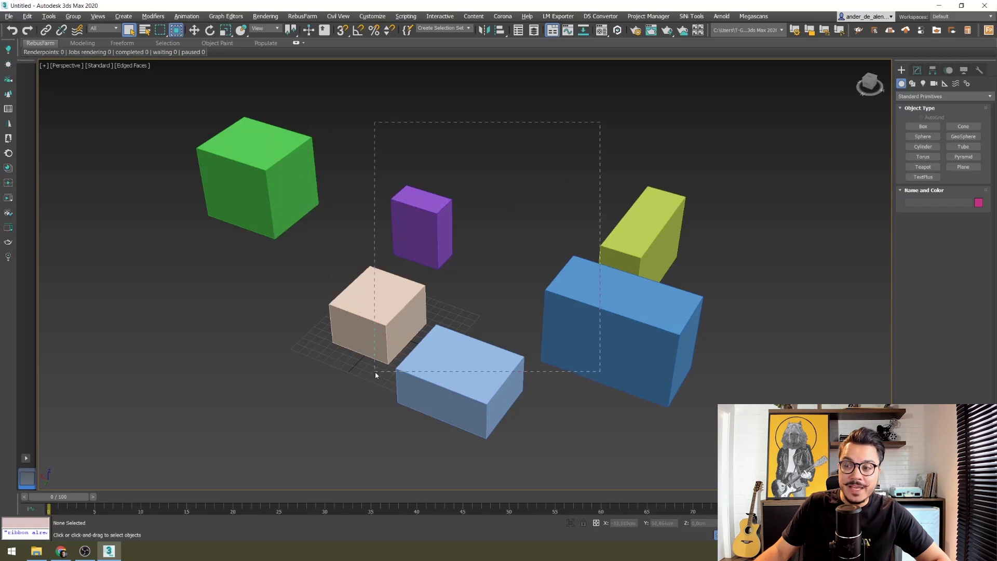
{"action": "left_click_drag", "start_coordinate": [375, 373], "coordinate": [375, 372]}
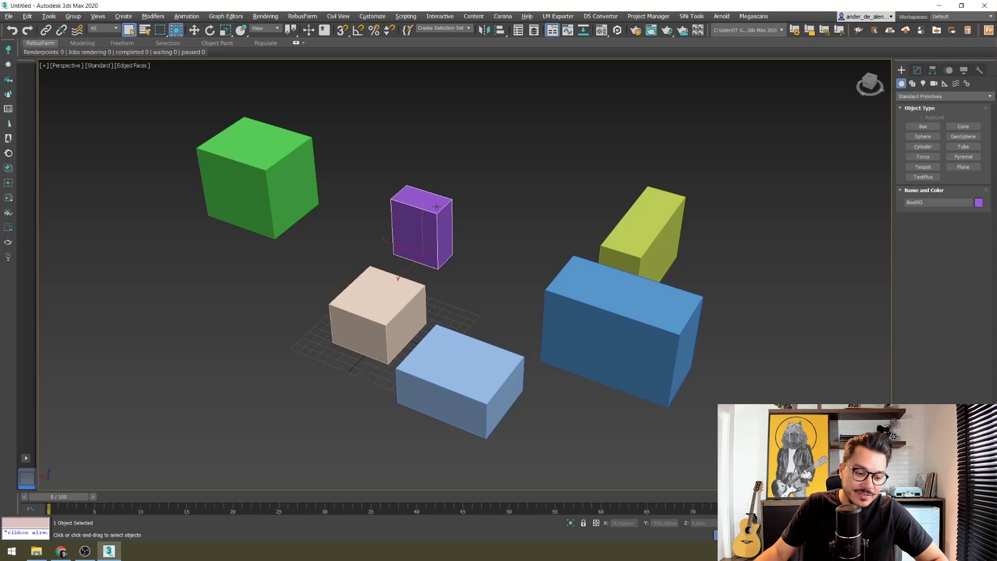
{"action": "left_click_drag", "start_coordinate": [594, 125], "coordinate": [335, 399]}
{"action": "left_click", "coordinate": [644, 229]}
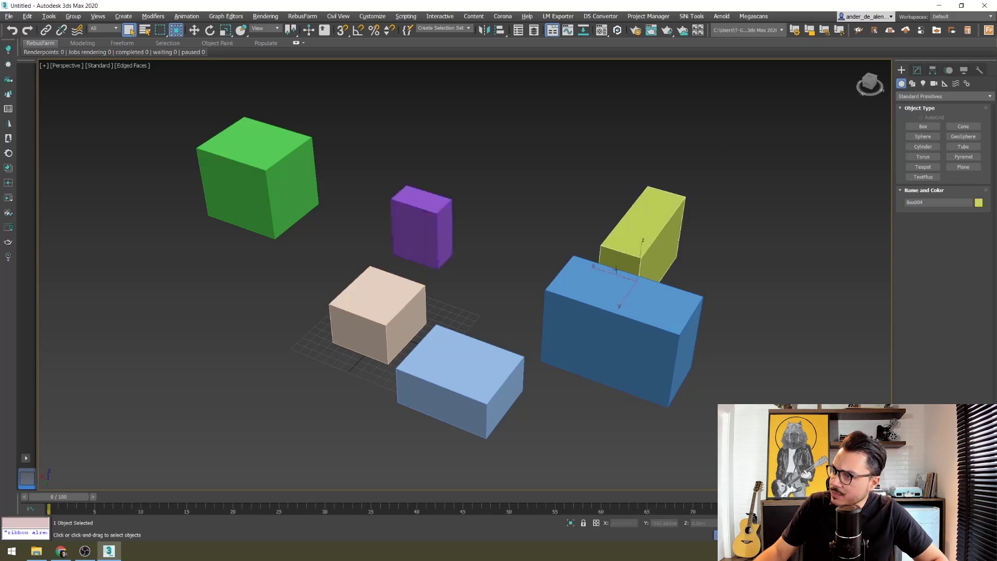
{"action": "left_click", "coordinate": [590, 163]}
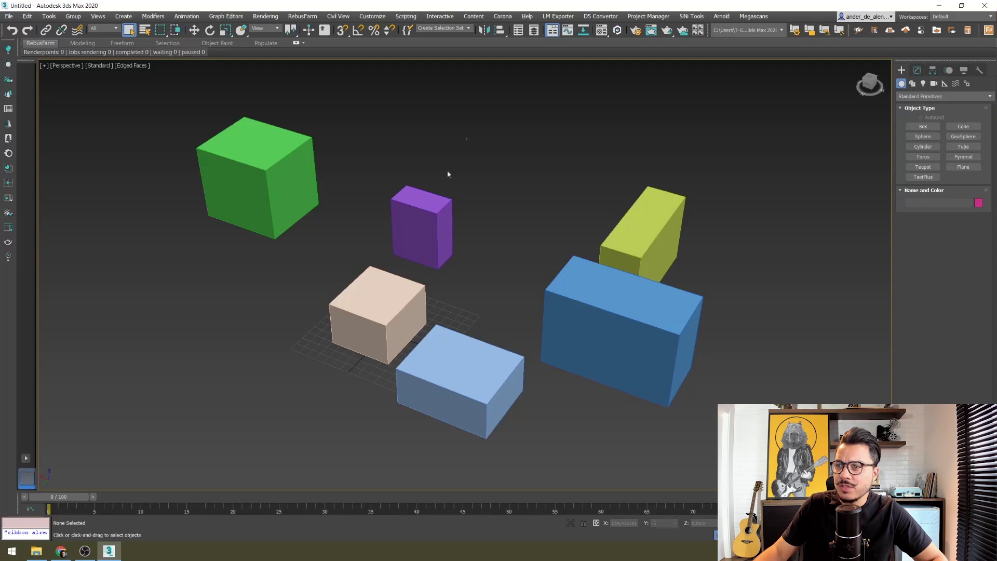
Step: Select the blue and yellow boxes together and delete them
{"action": "left_click", "coordinate": [569, 270]}
{"action": "left_click", "coordinate": [549, 245]}
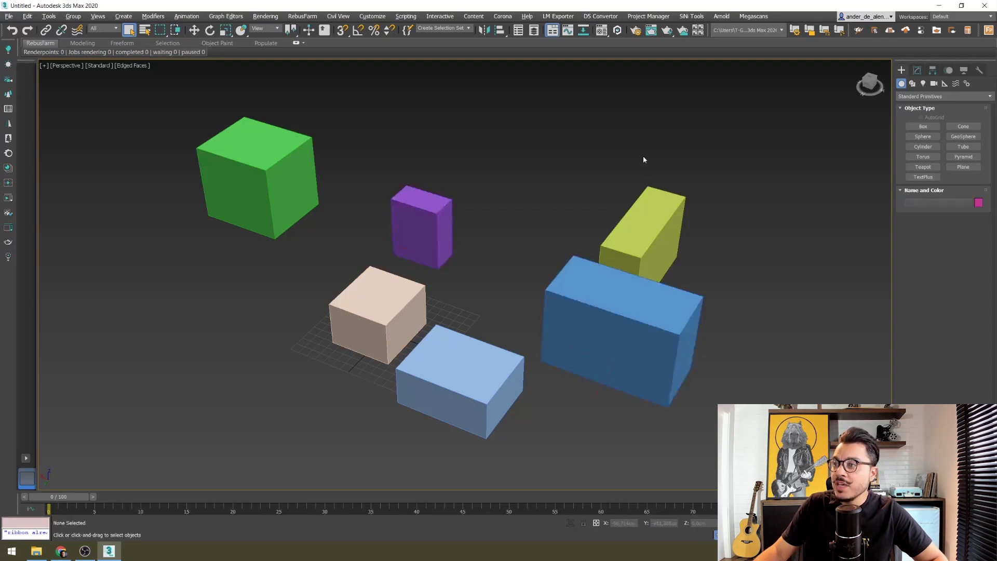
{"action": "key", "text": "ctrl+z"}
{"action": "left_click", "coordinate": [645, 152]}
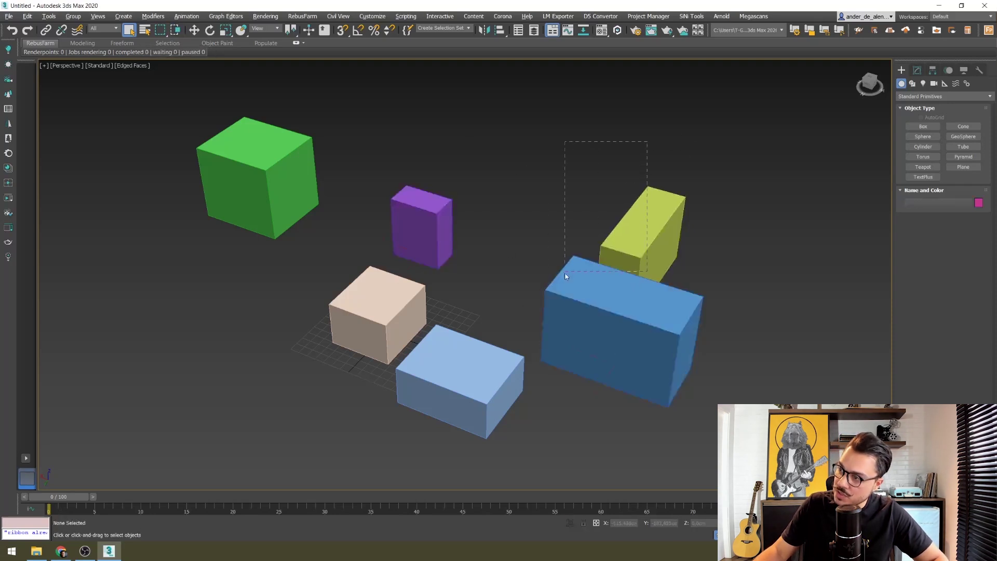
{"action": "left_click_drag", "start_coordinate": [543, 301], "coordinate": [543, 300]}
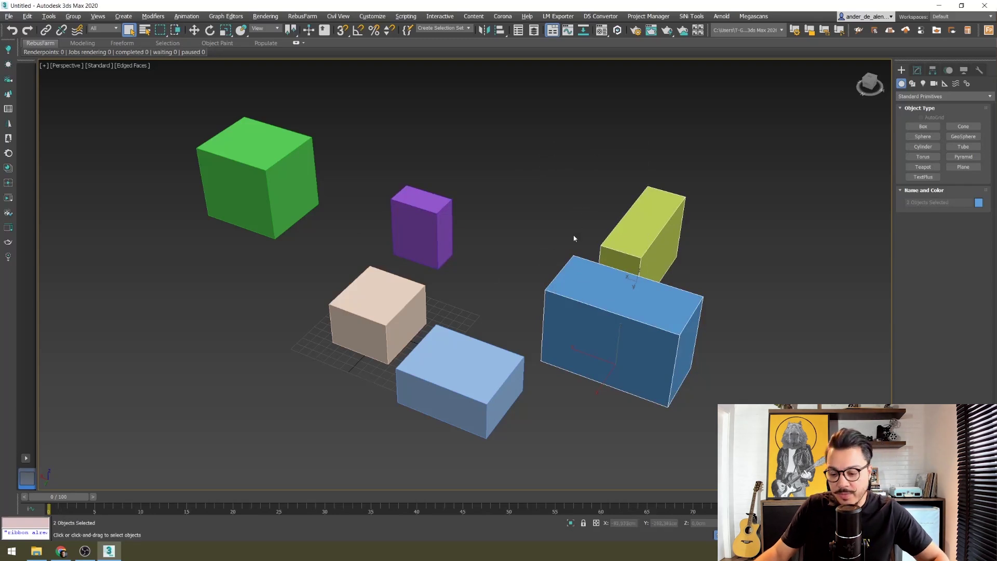
{"action": "key", "text": "Delete"}
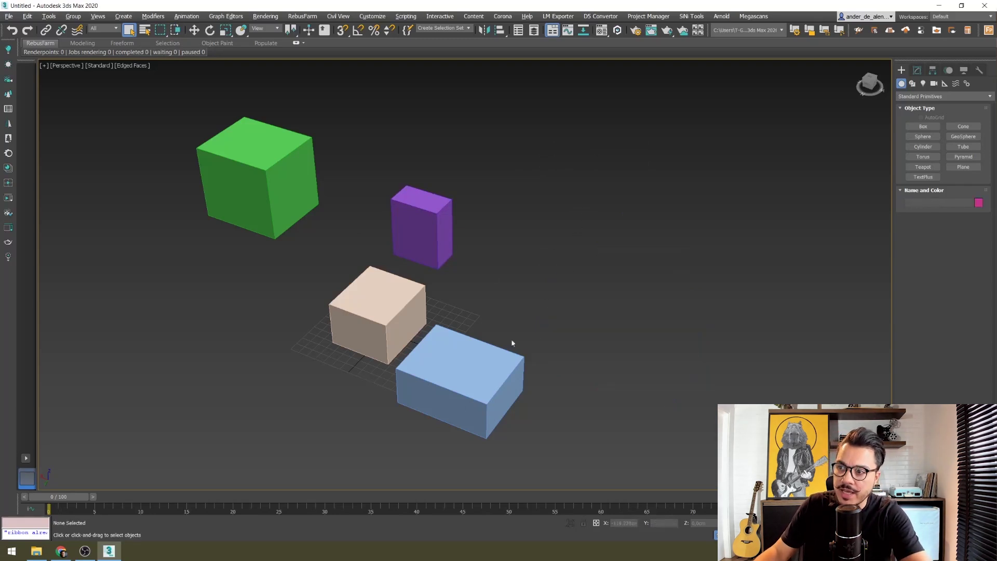
Step: Delete the purple and remaining extra boxes, leaving only the beige box
{"action": "left_click_drag", "start_coordinate": [479, 408], "coordinate": [479, 408]}
{"action": "key", "text": "Delete"}
{"action": "left_click", "coordinate": [422, 229]}
{"action": "key", "text": "Delete"}
{"action": "left_click", "coordinate": [291, 177]}
{"action": "key", "text": "Delete"}
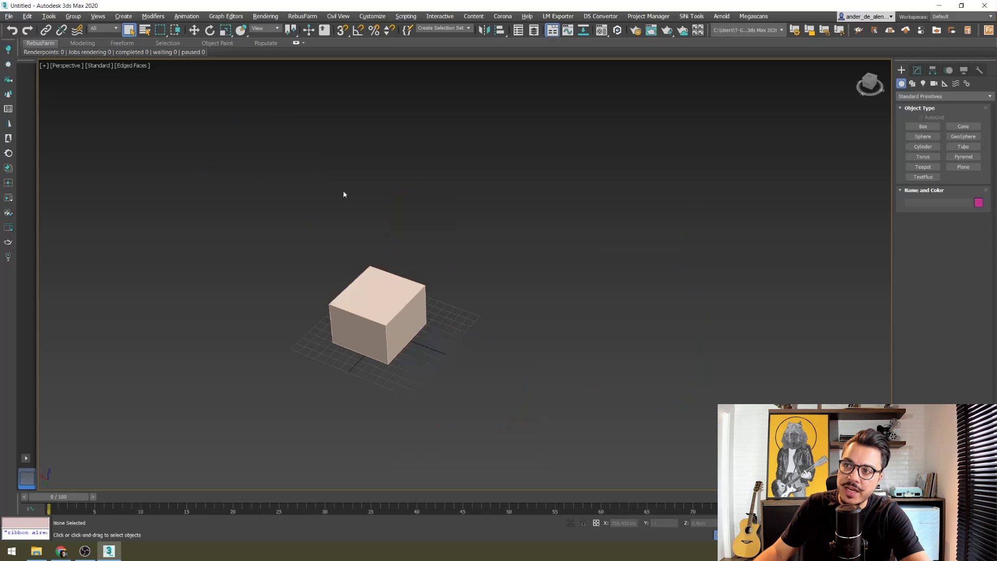
Step: Frame the view on the beige box, select it and show its Modify panel parameters
{"action": "key", "text": "z"}
{"action": "scroll", "coordinate": [519, 290], "scroll_direction": "down", "scroll_amount": 4}
{"action": "scroll", "coordinate": [486, 239], "scroll_direction": "up", "scroll_amount": 4}
{"action": "left_click", "coordinate": [487, 238]}
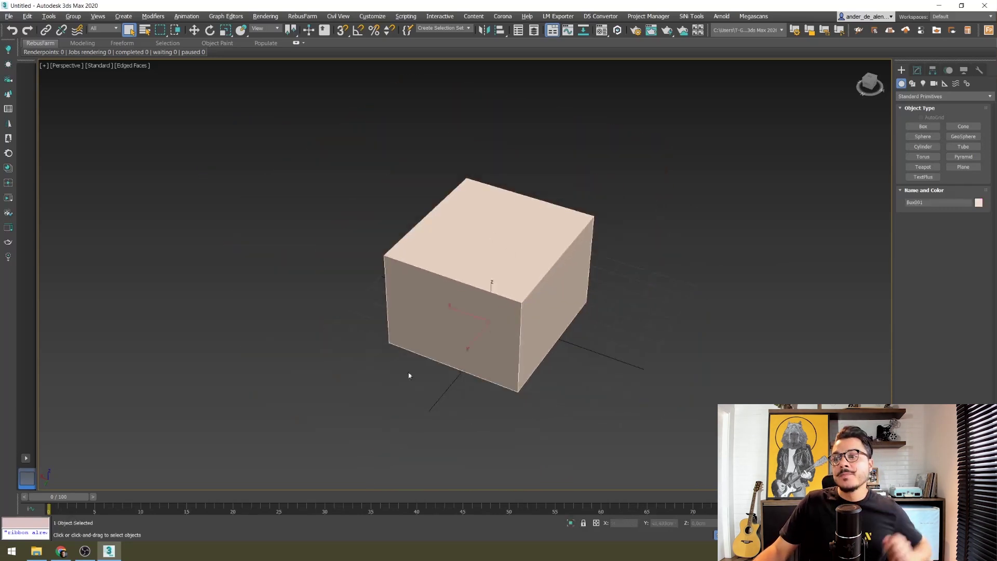
{"action": "left_click", "coordinate": [917, 72]}
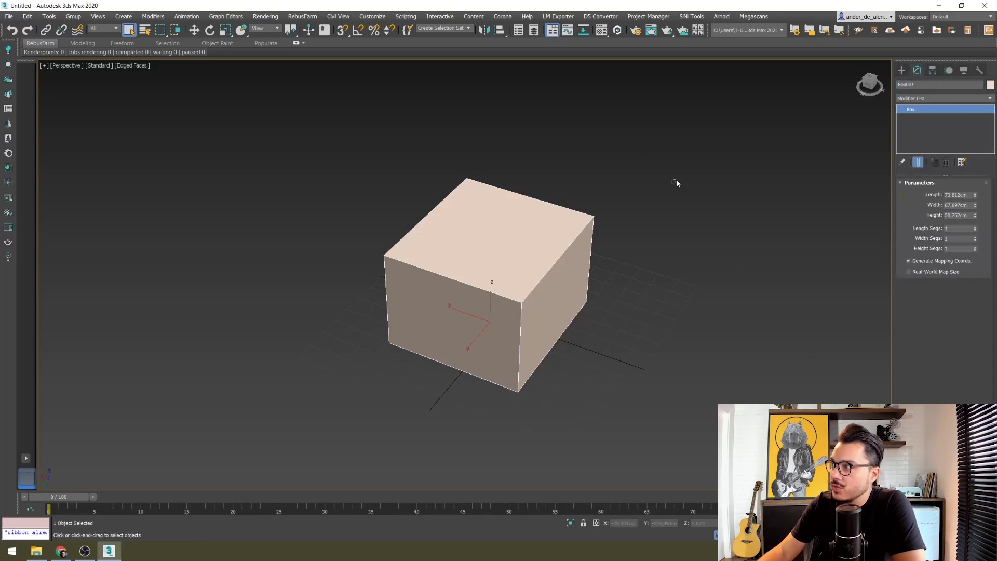
Step: Set the box's Length, Width and Height to 100 cm
{"action": "left_click", "coordinate": [677, 183]}
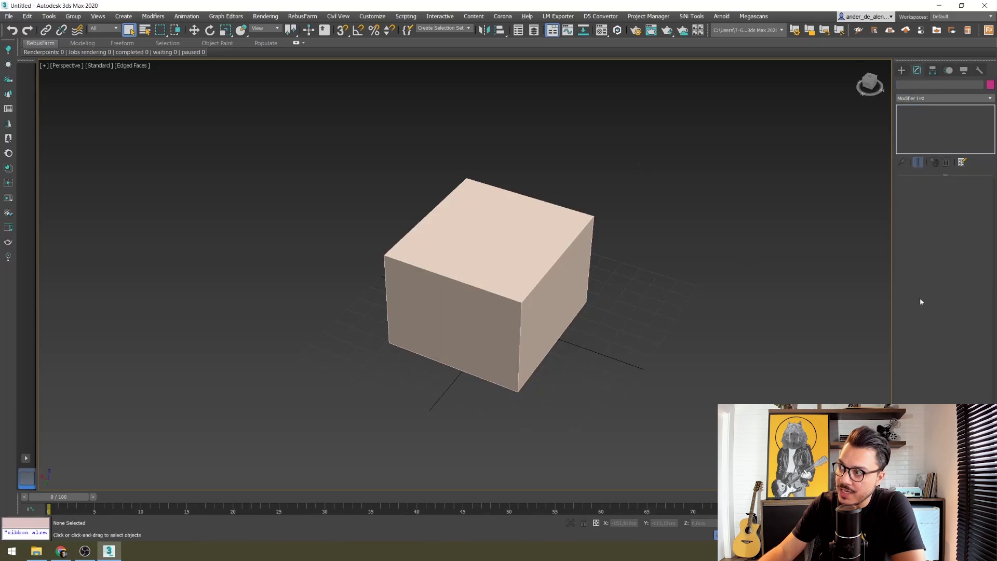
{"action": "left_click", "coordinate": [523, 269]}
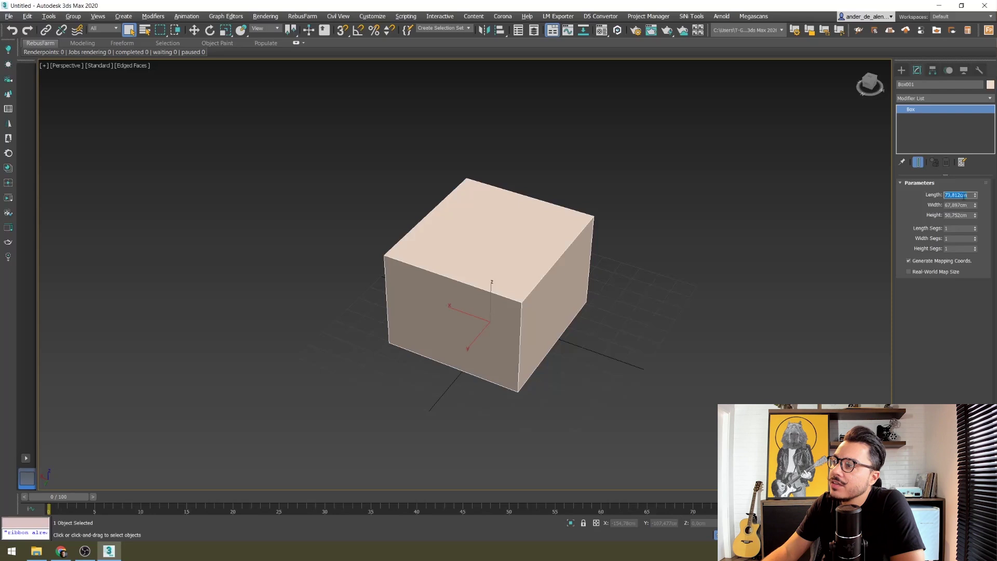
{"action": "type", "text": "100"}
{"action": "key", "text": "Return"}
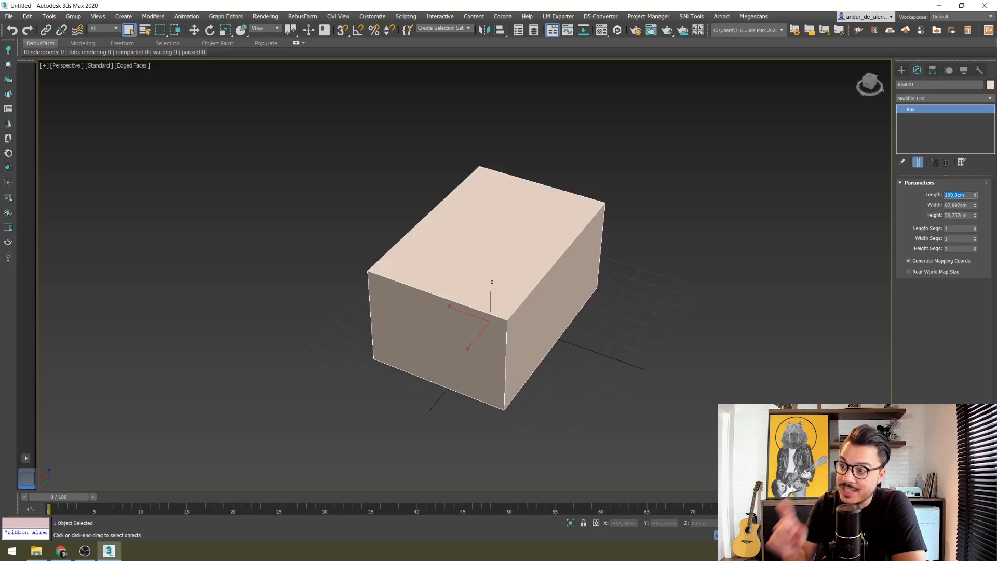
{"action": "key", "text": "Tab"}
{"action": "type", "text": "0"}
{"action": "key", "text": "Return"}
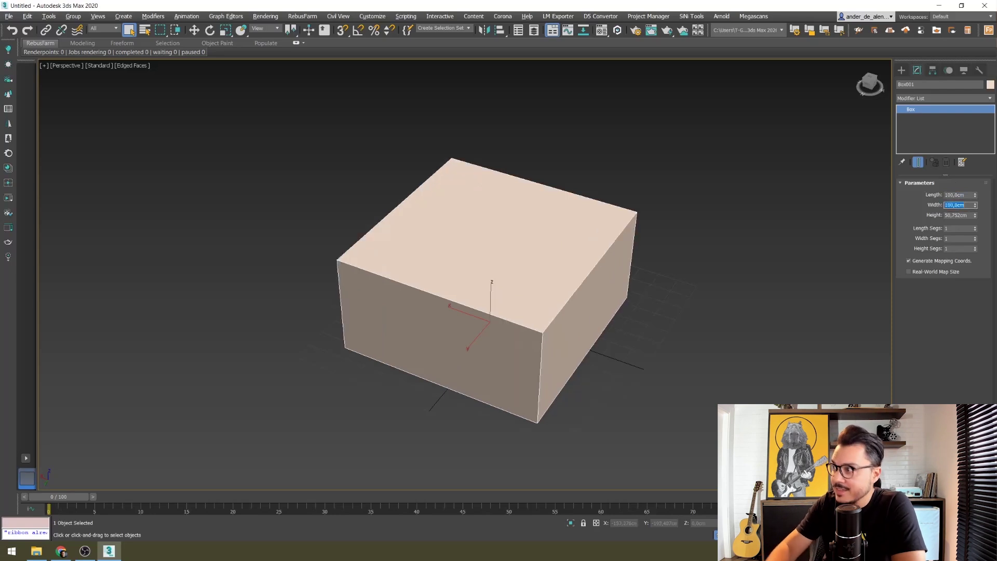
{"action": "key", "text": "Tab"}
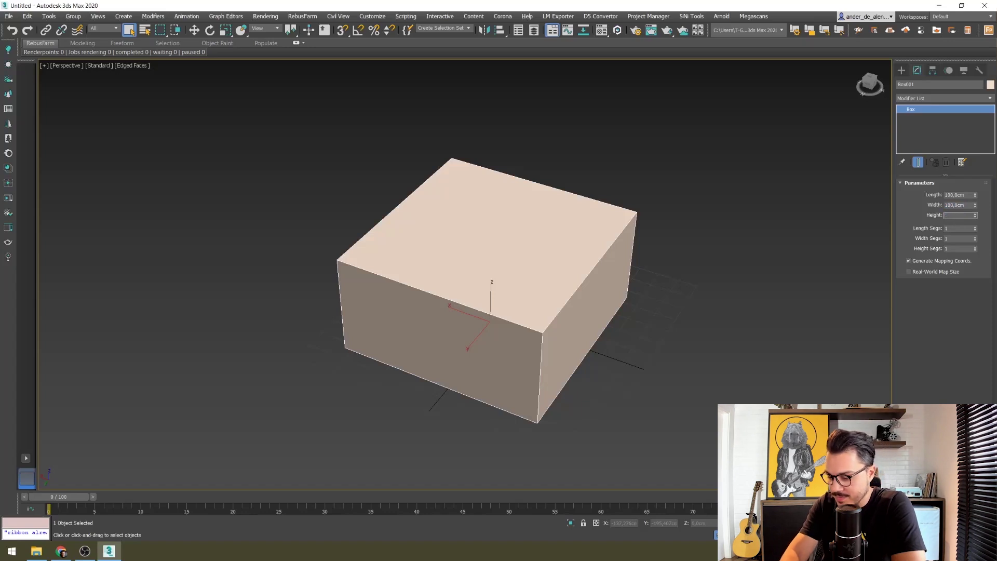
{"action": "type", "text": "0"}
{"action": "key", "text": "Return"}
Step: Set the Length, Width and Height segments to 2 each
{"action": "mouse_move", "coordinate": [839, 229]}
{"action": "middle_mouse_down", "text": "alt"}
{"action": "mouse_move", "coordinate": [630, 314]}
{"action": "mouse_move", "coordinate": [614, 310]}
{"action": "mouse_move", "coordinate": [646, 282]}
{"action": "mouse_move", "coordinate": [606, 285]}
{"action": "middle_mouse_up", "text": "alt"}
{"action": "scroll", "coordinate": [625, 317], "scroll_direction": "down", "scroll_amount": 3}
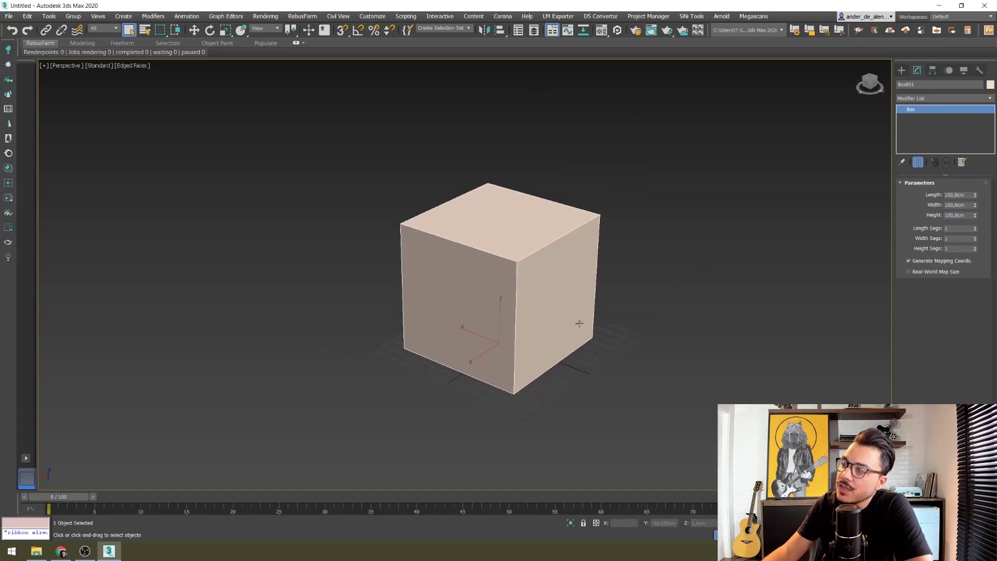
{"action": "scroll", "coordinate": [525, 301], "scroll_direction": "up", "scroll_amount": 3}
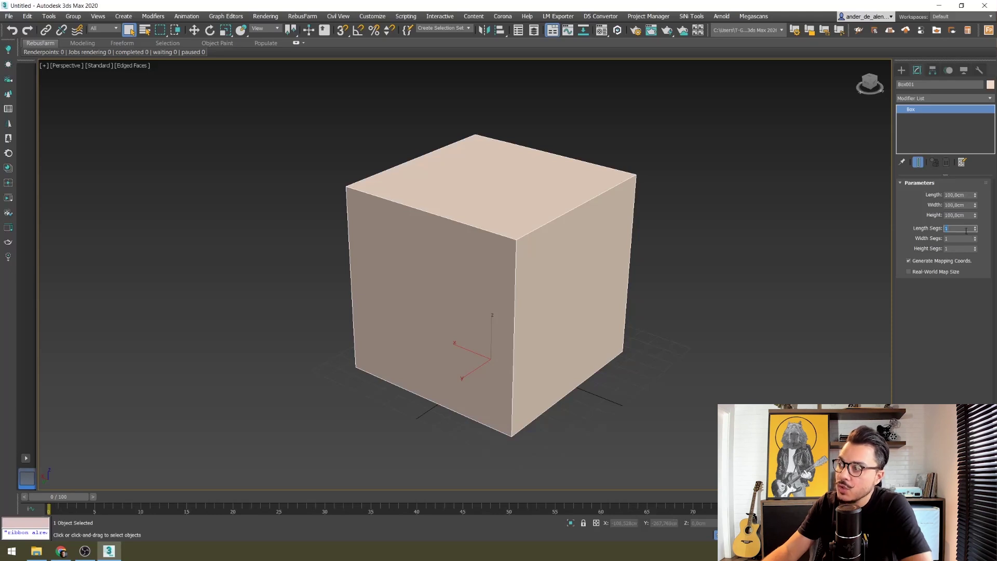
{"action": "type", "text": "2"}
{"action": "key", "text": "Tab"}
{"action": "key", "text": "Tab"}
{"action": "type", "text": "2"}
{"action": "key", "text": "Tab"}
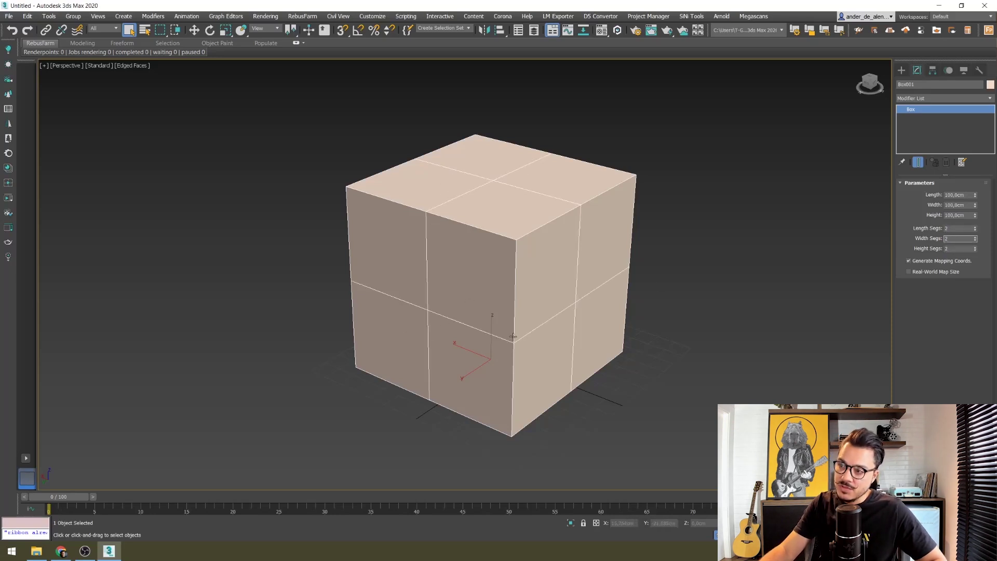
Step: Orbit to inspect the box's divisions and reduce its Height to 50 cm
{"action": "mouse_move", "coordinate": [474, 200]}
{"action": "middle_mouse_down", "text": "alt"}
{"action": "mouse_move", "coordinate": [369, 252]}
{"action": "mouse_move", "coordinate": [564, 205]}
{"action": "middle_mouse_up", "text": "alt"}
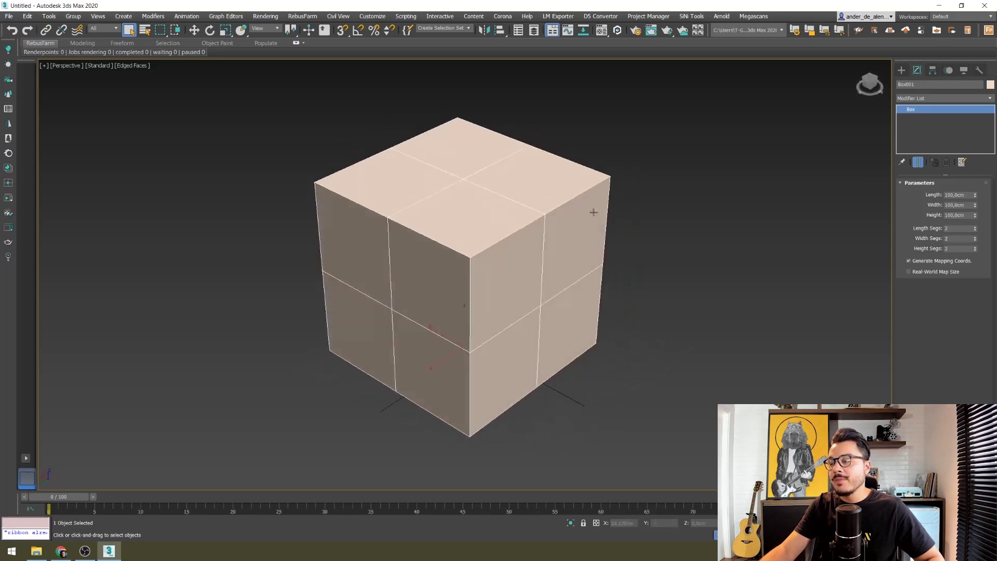
{"action": "middle_click_drag", "start_coordinate": [574, 284], "coordinate": [603, 267], "text": "alt"}
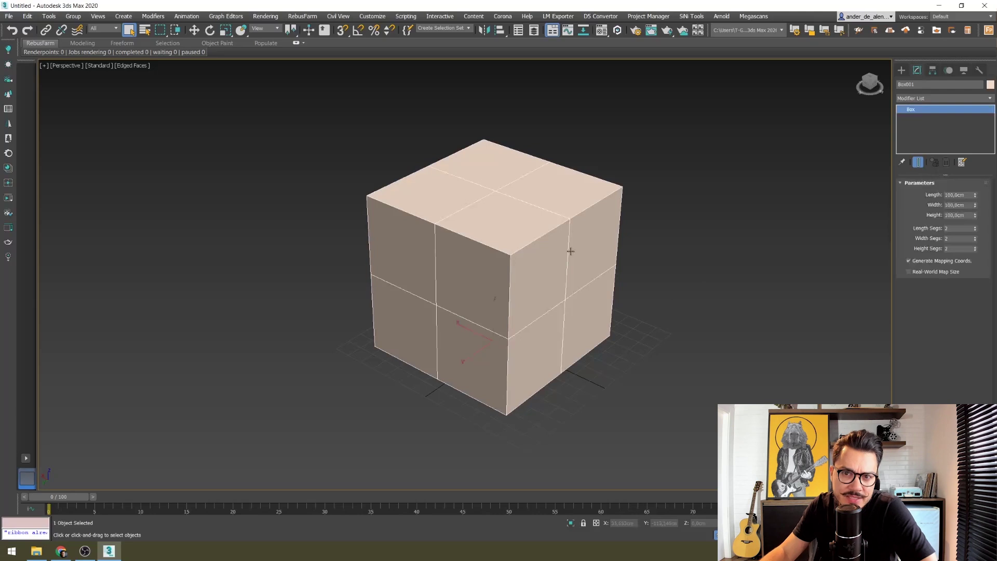
{"action": "double_click", "coordinate": [955, 215]}
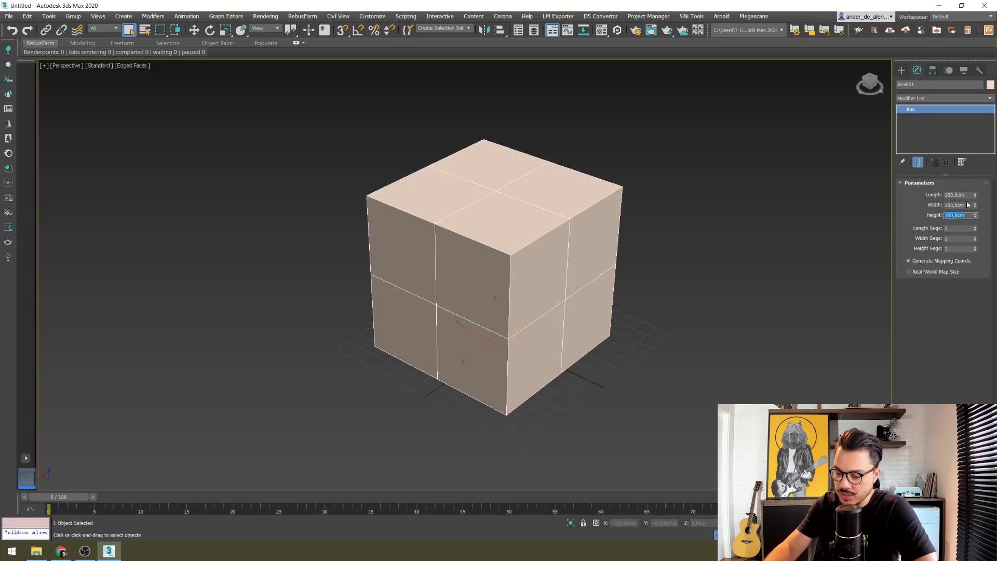
{"action": "type", "text": "50"}
{"action": "key", "text": "Return"}
Step: Pan the view to recentre the box and reselect it
{"action": "left_click", "coordinate": [614, 220]}
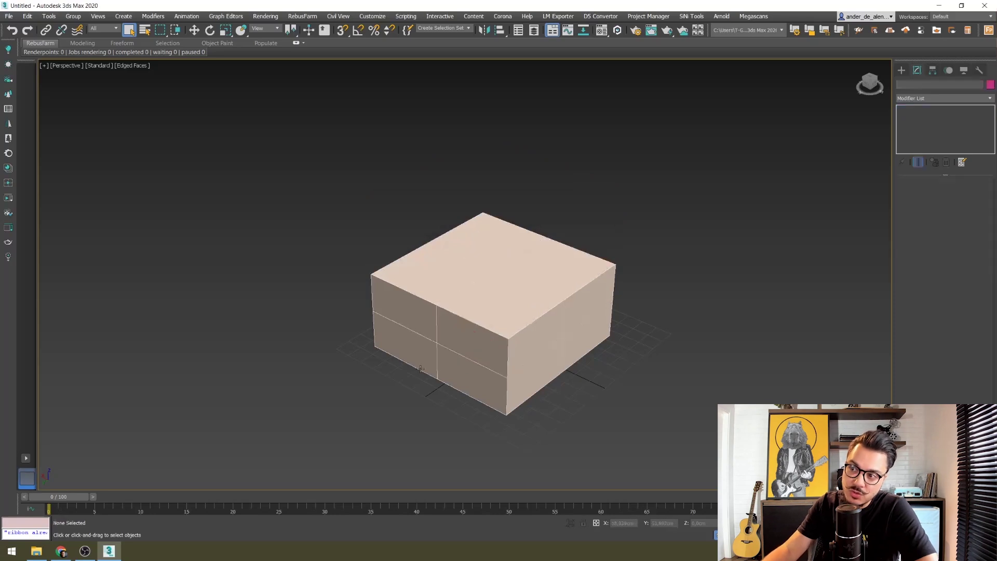
{"action": "left_click", "coordinate": [512, 368]}
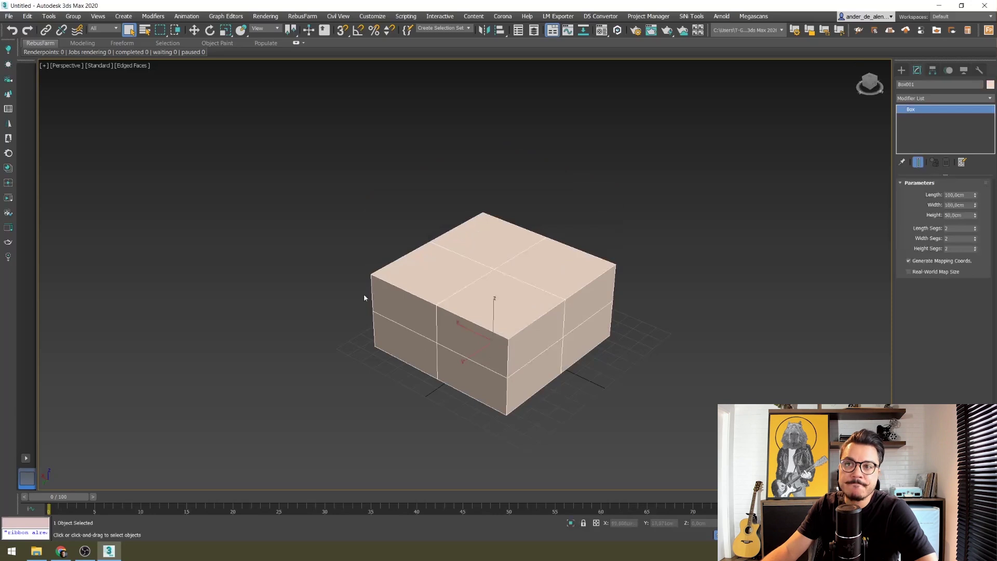
{"action": "middle_click_drag", "start_coordinate": [364, 298], "coordinate": [270, 295]}
{"action": "left_click", "coordinate": [267, 305]}
{"action": "middle_click_drag", "start_coordinate": [343, 325], "coordinate": [322, 326]}
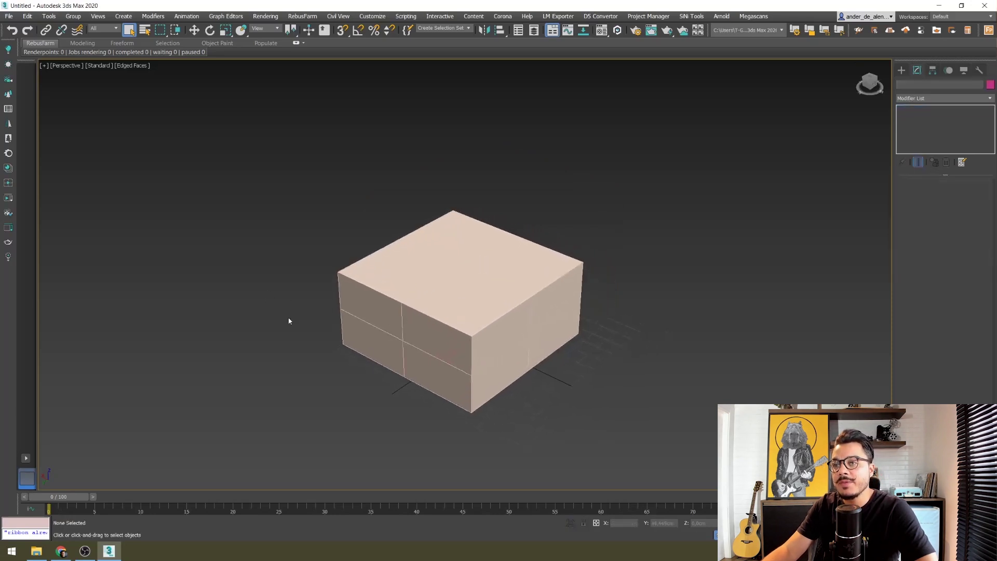
{"action": "middle_click_drag", "start_coordinate": [485, 324], "coordinate": [469, 317]}
{"action": "left_click", "coordinate": [454, 284]}
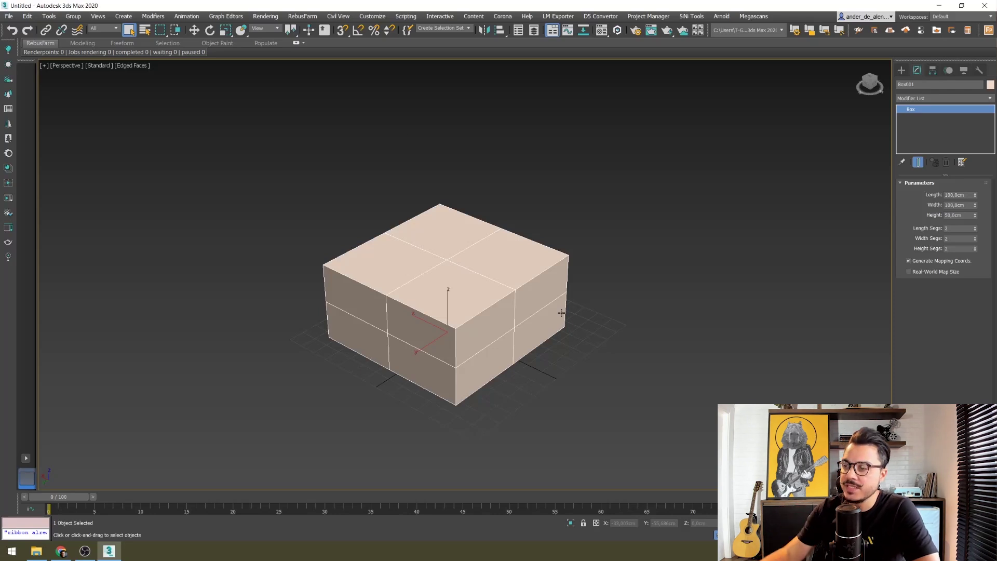
{"action": "right_click", "coordinate": [462, 258]}
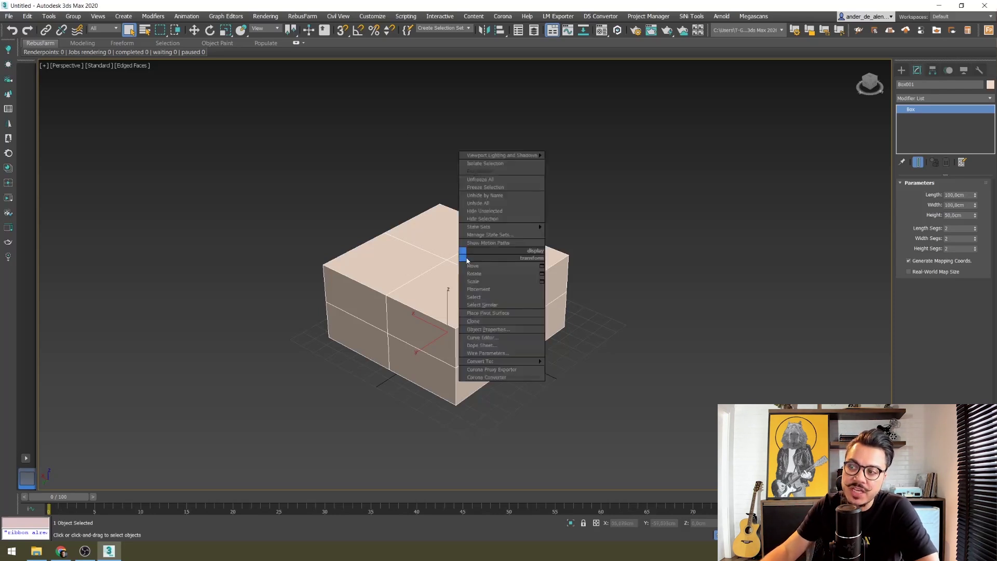
{"action": "mouse_move", "coordinate": [481, 360]}
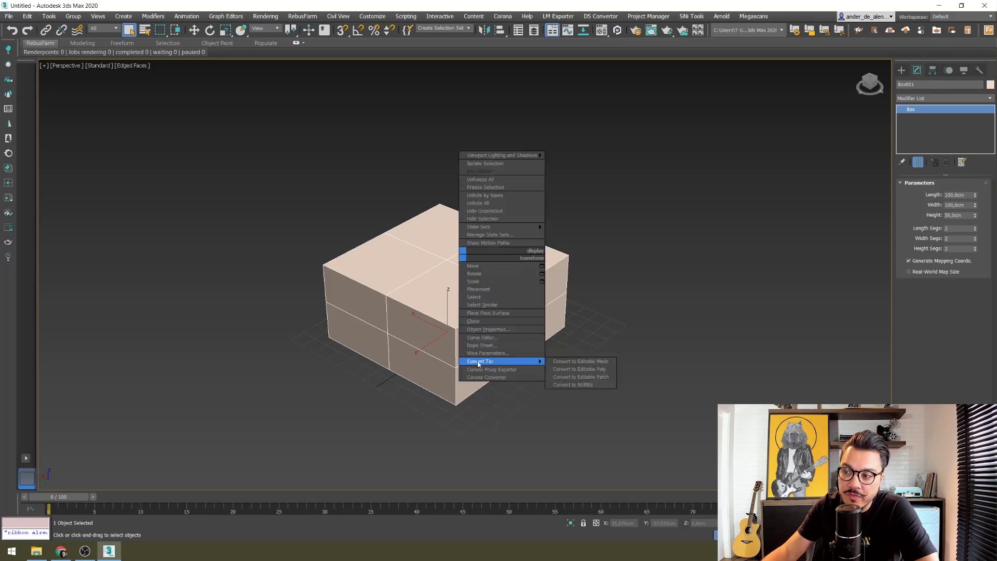
Step: Convert Box001 to an Editable Poly via the quad menu's Convert To option
{"action": "left_click", "coordinate": [592, 371]}
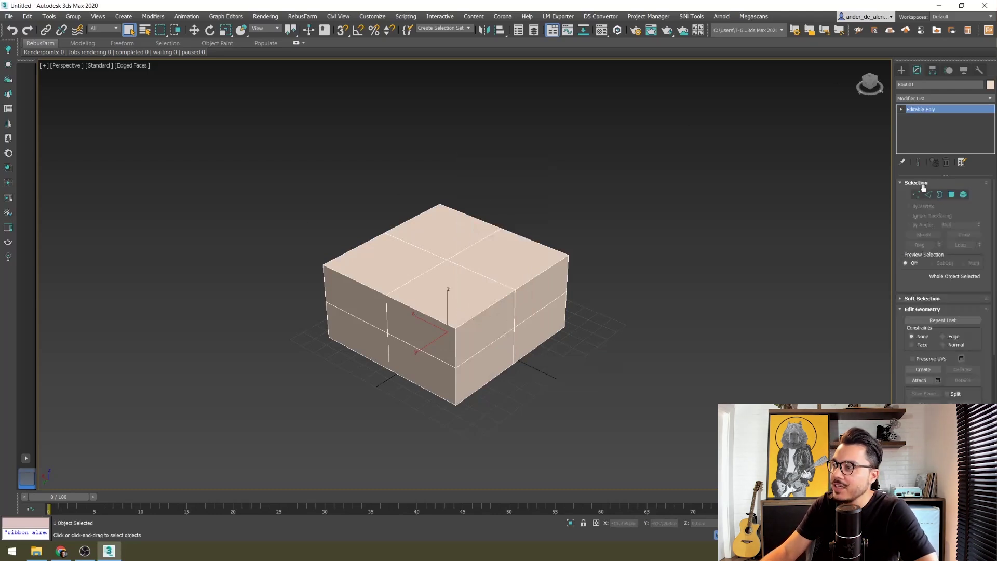
{"action": "scroll", "coordinate": [945, 259], "scroll_direction": "down", "scroll_amount": 3}
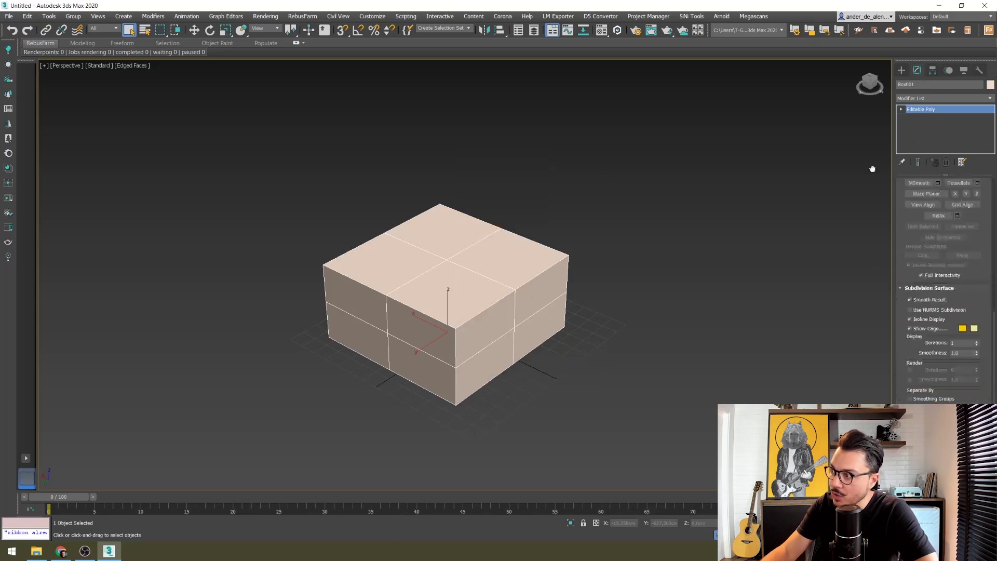
{"action": "scroll", "coordinate": [945, 260], "scroll_direction": "up", "scroll_amount": 5}
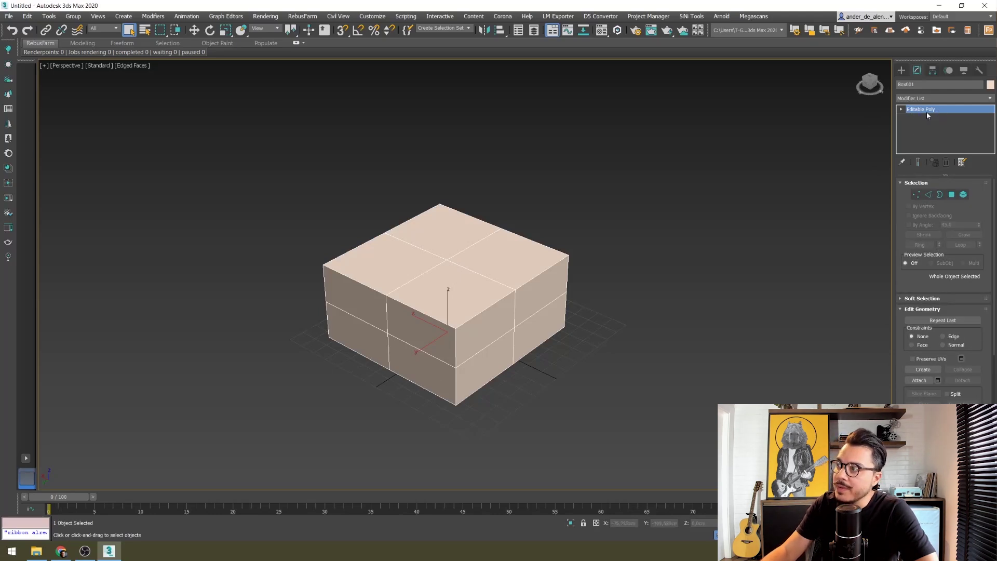
Step: At Vertex level, select top vertices and pull the centre vertex up into a peak
{"action": "left_click", "coordinate": [918, 195]}
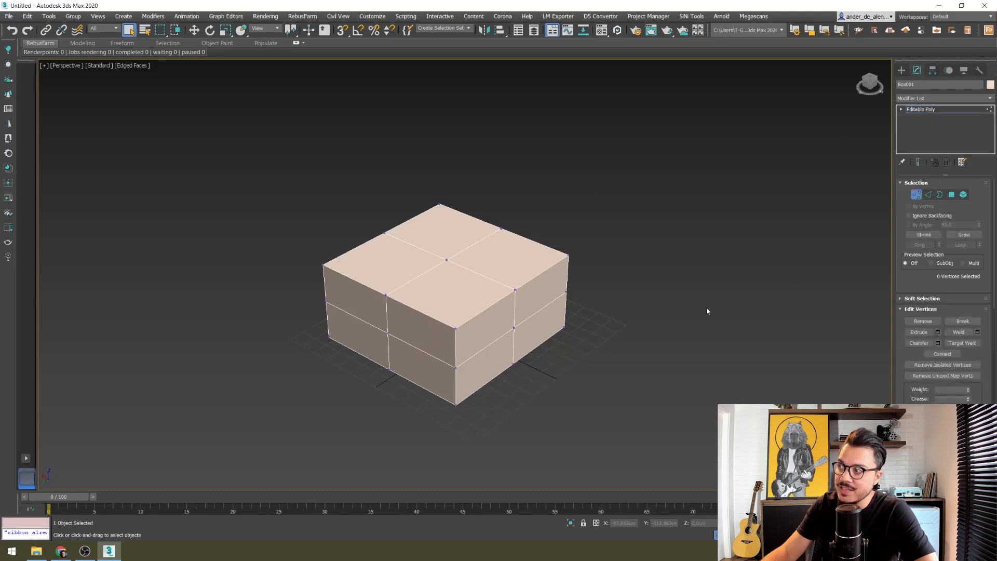
{"action": "scroll", "coordinate": [455, 297], "scroll_direction": "up", "scroll_amount": 3}
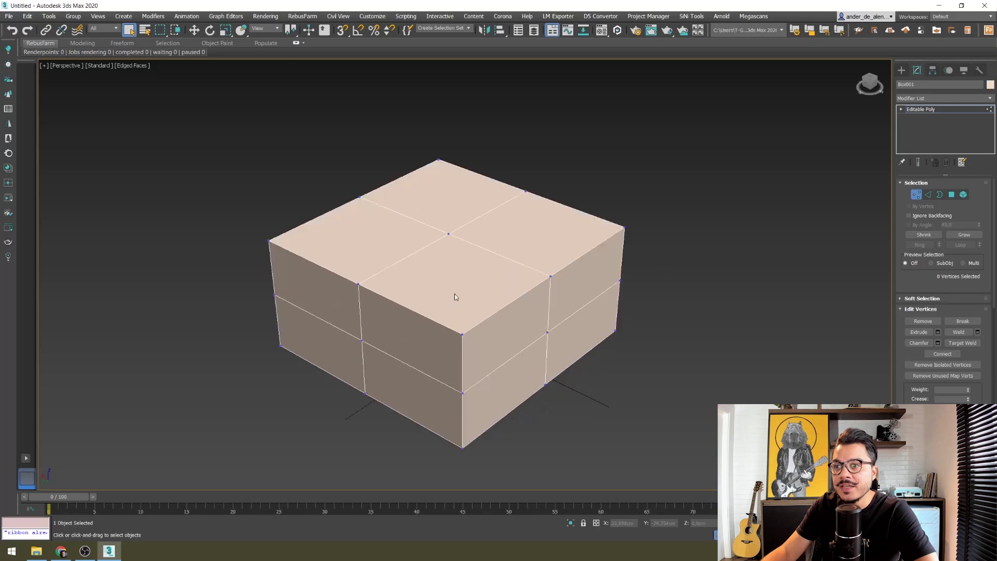
{"action": "scroll", "coordinate": [436, 230], "scroll_direction": "up", "scroll_amount": 4}
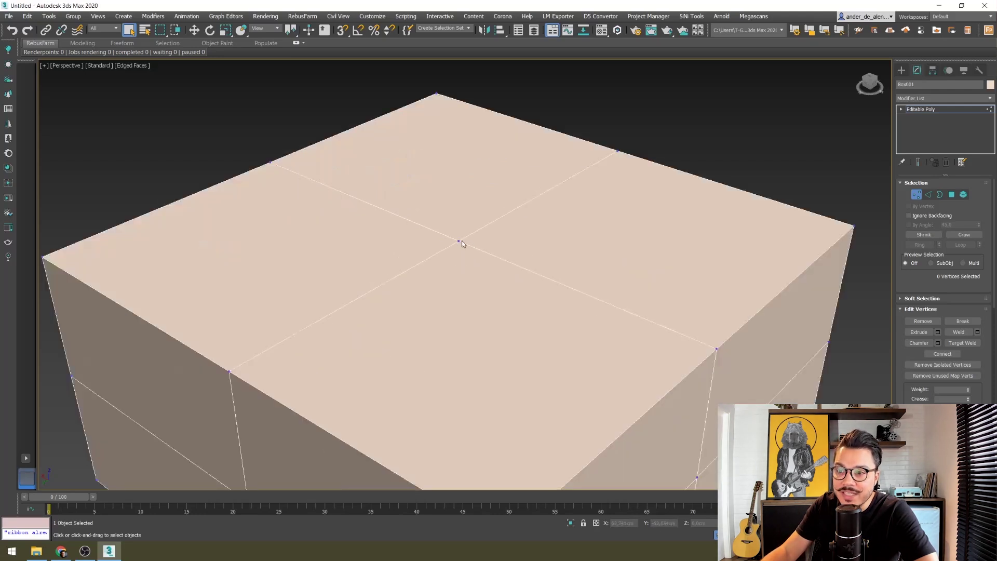
{"action": "scroll", "coordinate": [138, 289], "scroll_direction": "down", "scroll_amount": 3}
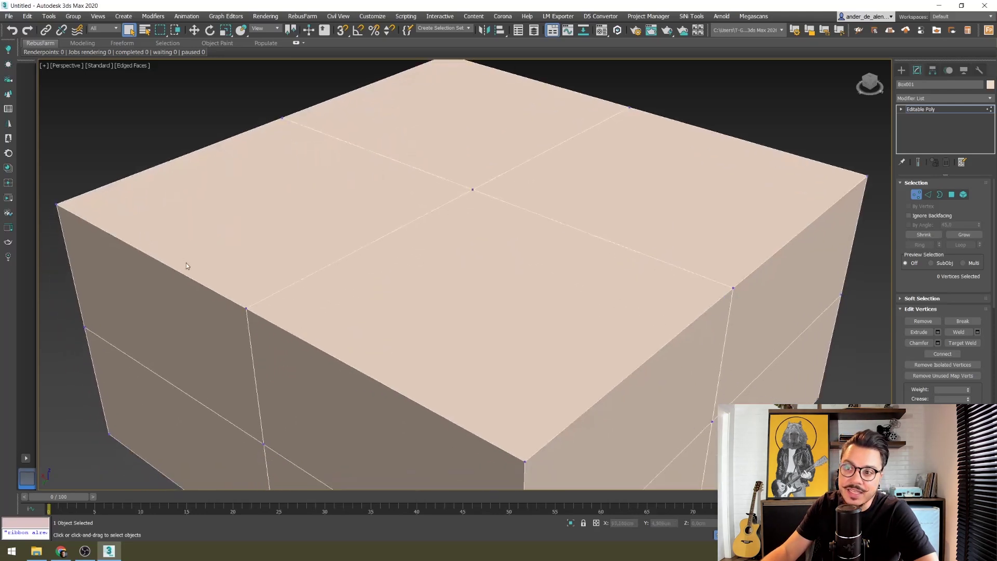
{"action": "scroll", "coordinate": [186, 263], "scroll_direction": "down", "scroll_amount": 2}
{"action": "left_click", "coordinate": [386, 382]}
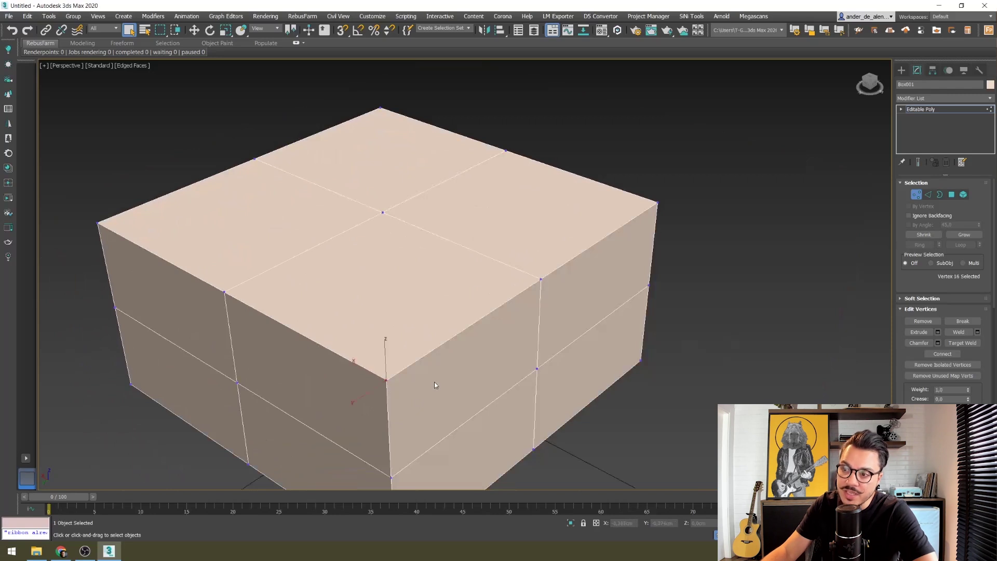
{"action": "key", "text": "w"}
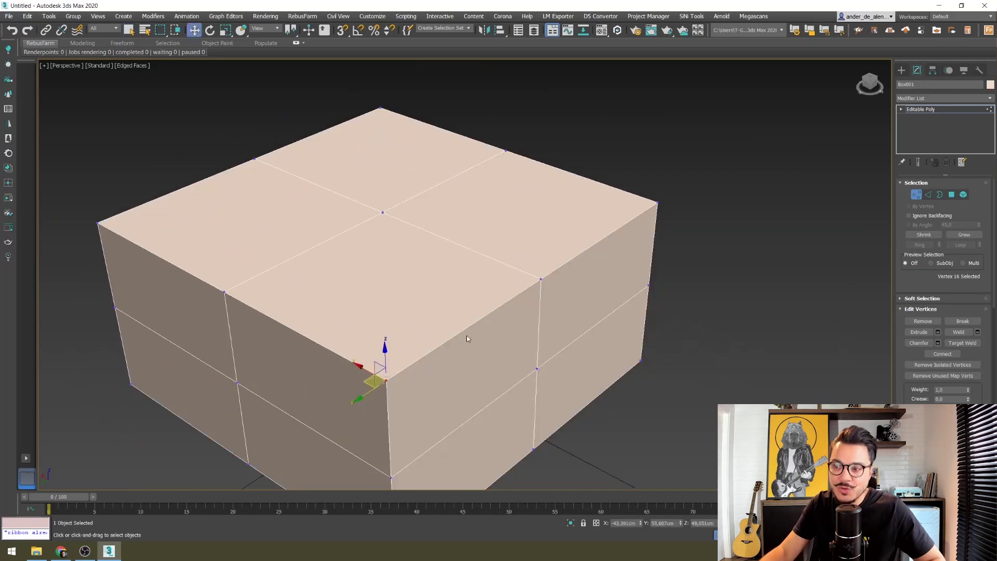
{"action": "left_click", "coordinate": [382, 213]}
{"action": "left_click_drag", "start_coordinate": [380, 198], "coordinate": [377, 62]}
Step: Orbit to look down, drag a right-edge top vertex outward, then undo it
{"action": "scroll", "coordinate": [490, 245], "scroll_direction": "down", "scroll_amount": 5}
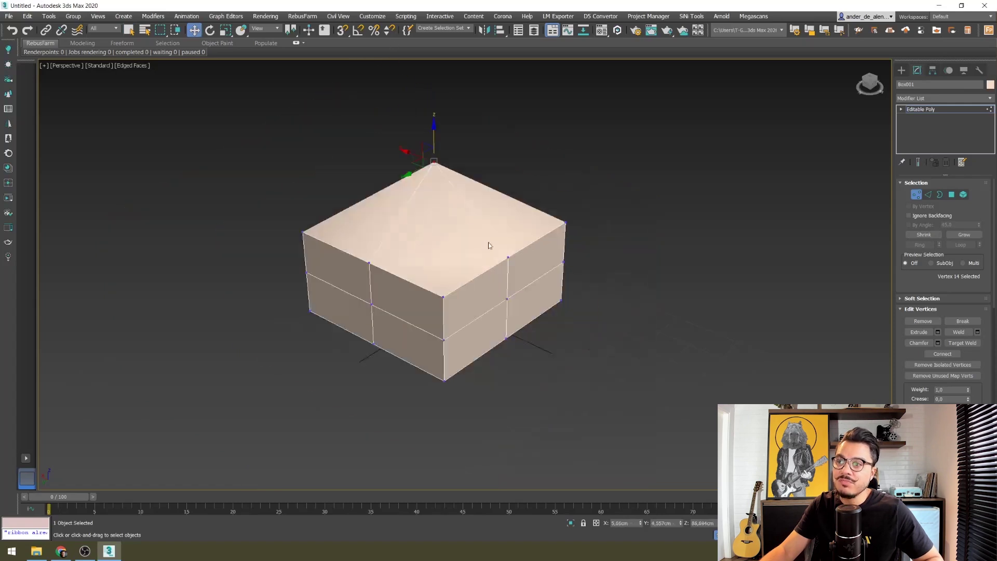
{"action": "middle_click_drag", "start_coordinate": [490, 245], "coordinate": [513, 282], "text": "alt"}
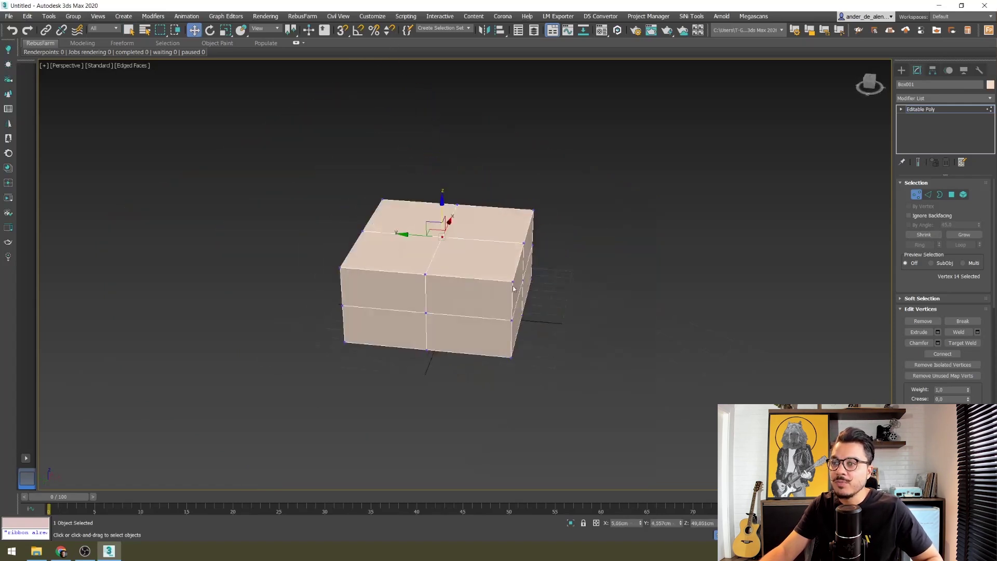
{"action": "left_click", "coordinate": [512, 282]}
{"action": "left_click_drag", "start_coordinate": [485, 281], "coordinate": [670, 296]}
{"action": "key", "text": "ctrl+z"}
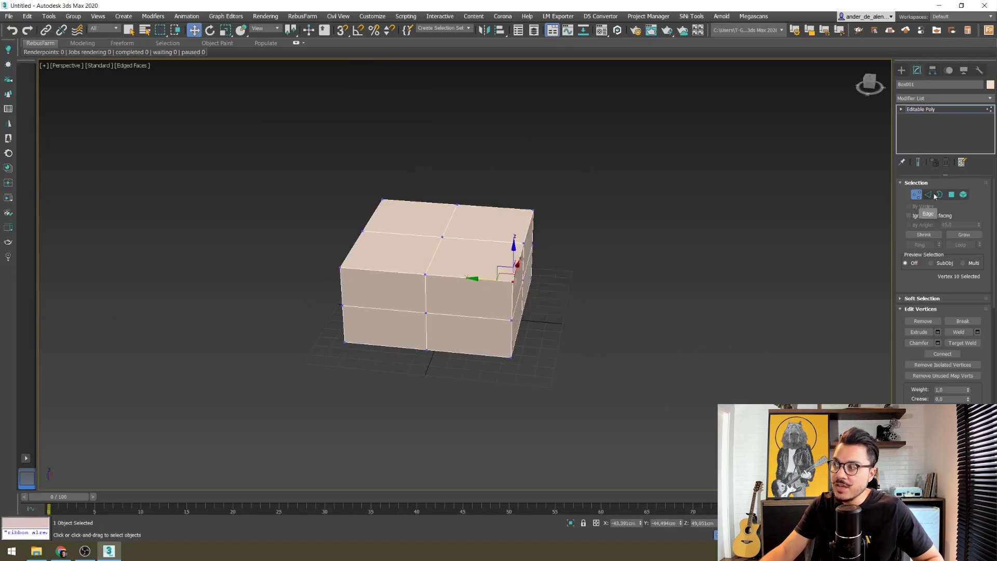
Step: At Edge level, drag a top edge outward to stretch the box, then undo it
{"action": "left_click", "coordinate": [934, 195]}
{"action": "scroll", "coordinate": [506, 298], "scroll_direction": "up", "scroll_amount": 2}
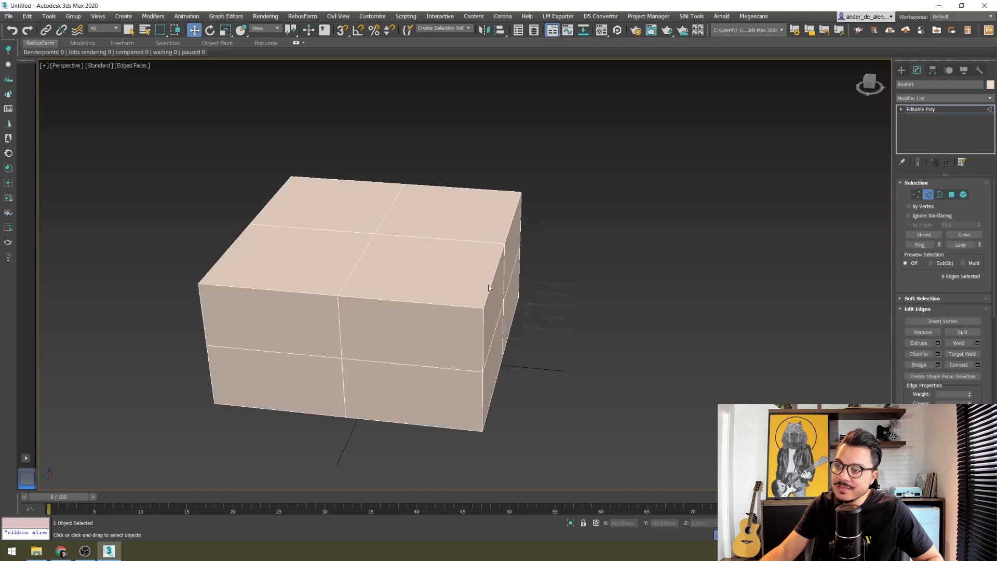
{"action": "left_click", "coordinate": [492, 282]}
{"action": "left_click_drag", "start_coordinate": [471, 273], "coordinate": [561, 270]}
{"action": "key", "text": "ctrl+z"}
Step: Scale another top edge, undo it, and switch to Border level with nothing selected
{"action": "left_click", "coordinate": [435, 240]}
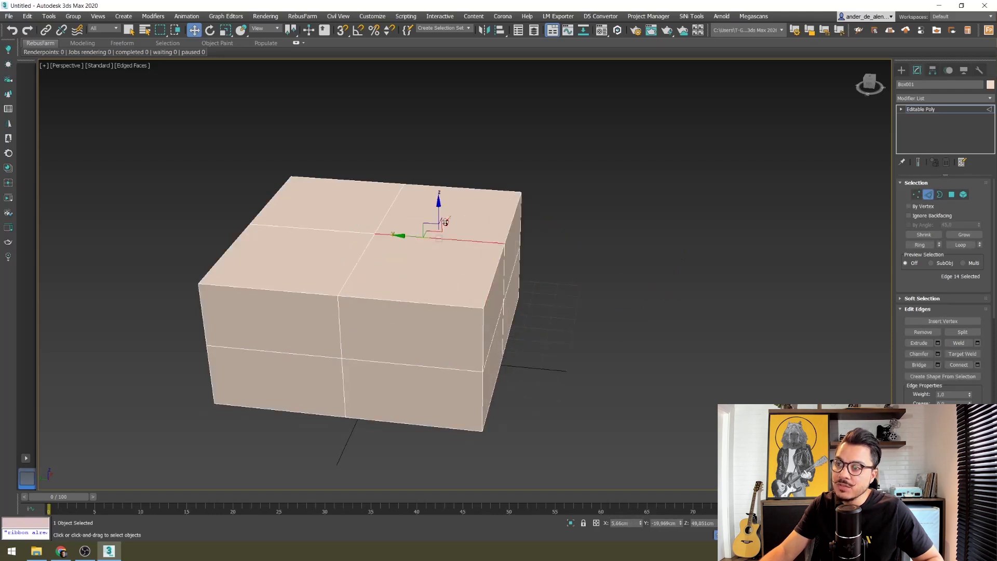
{"action": "key", "text": "e"}
{"action": "key", "text": "r"}
{"action": "left_click_drag", "start_coordinate": [444, 235], "coordinate": [435, 282]}
{"action": "key", "text": "ctrl+z"}
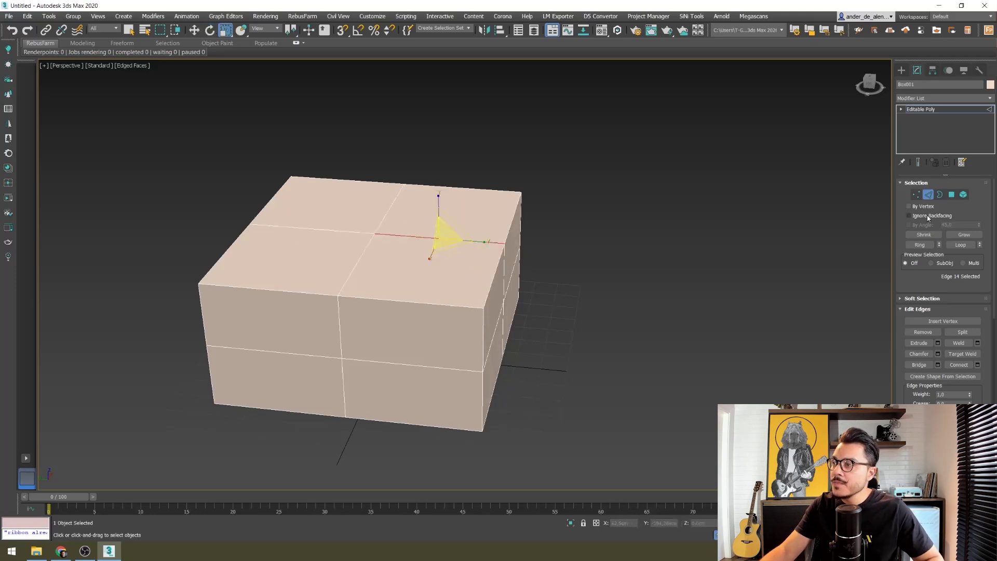
{"action": "left_click", "coordinate": [940, 194]}
{"action": "left_click", "coordinate": [571, 225]}
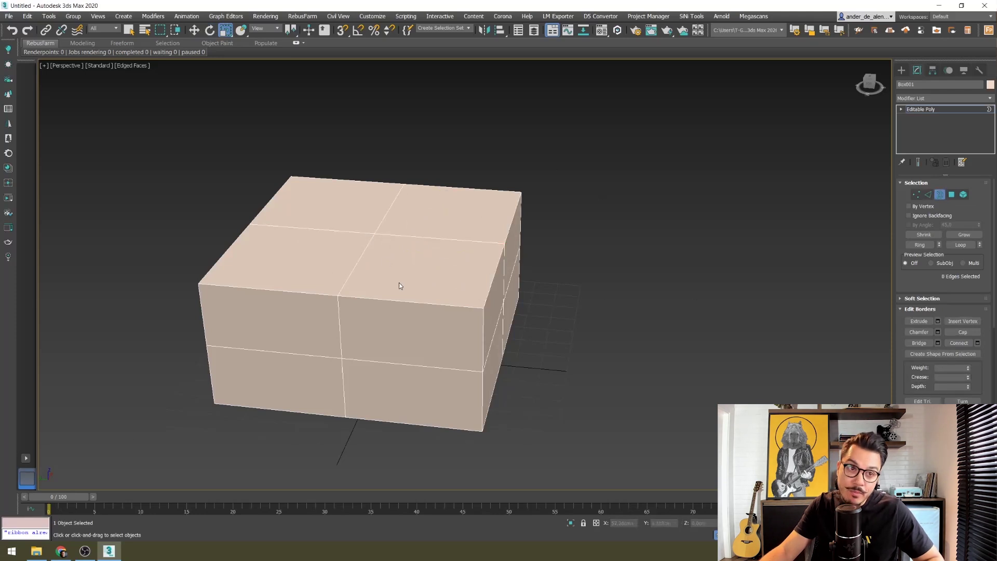
Step: At Polygon level, try raising a top polygon, then delete the front-right top polygon
{"action": "left_click", "coordinate": [952, 197]}
{"action": "left_click", "coordinate": [343, 286]}
{"action": "key", "text": "w"}
{"action": "left_click_drag", "start_coordinate": [425, 244], "coordinate": [420, 206]}
{"action": "key", "text": "ctrl+z"}
{"action": "left_click", "coordinate": [308, 235]}
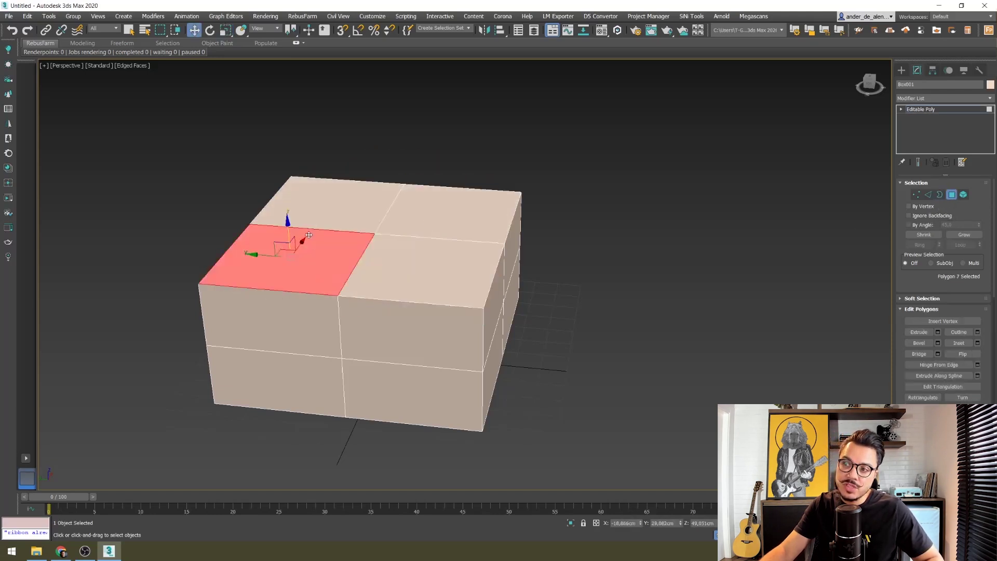
{"action": "left_click", "coordinate": [423, 255]}
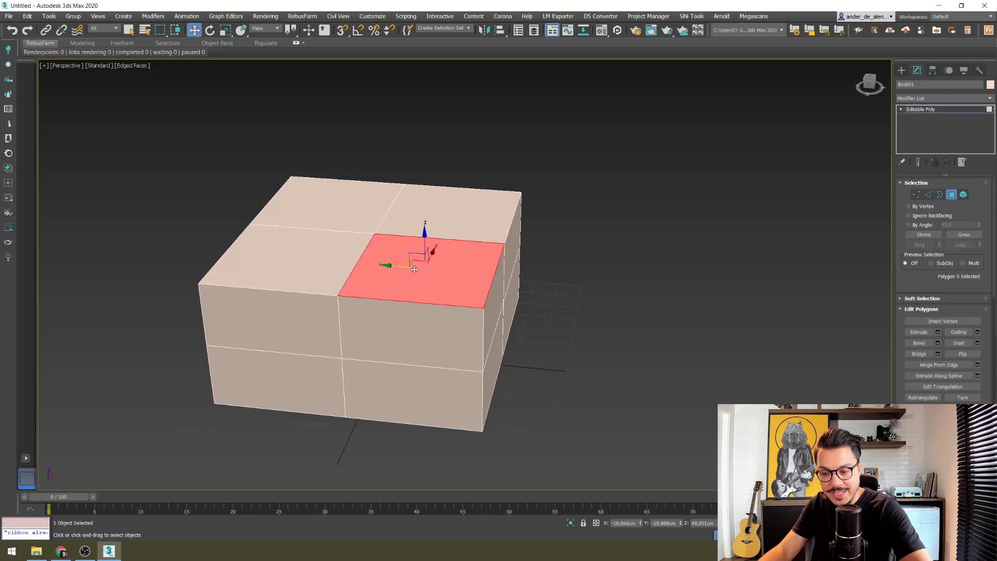
{"action": "key", "text": "Delete"}
Step: Select the hole's border, cap it with a new face, and select the whole box as an Element
{"action": "key", "text": "3"}
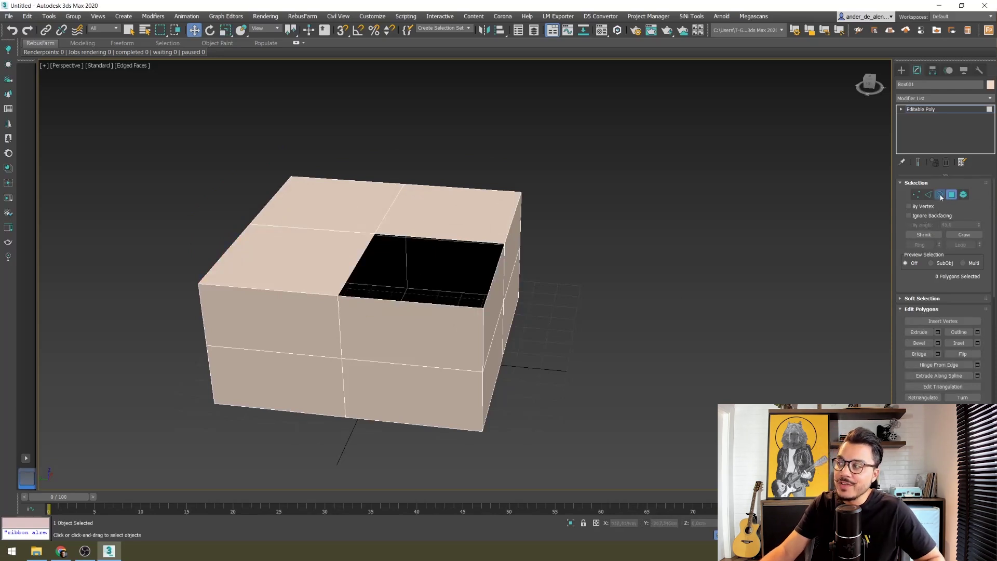
{"action": "left_click", "coordinate": [379, 233]}
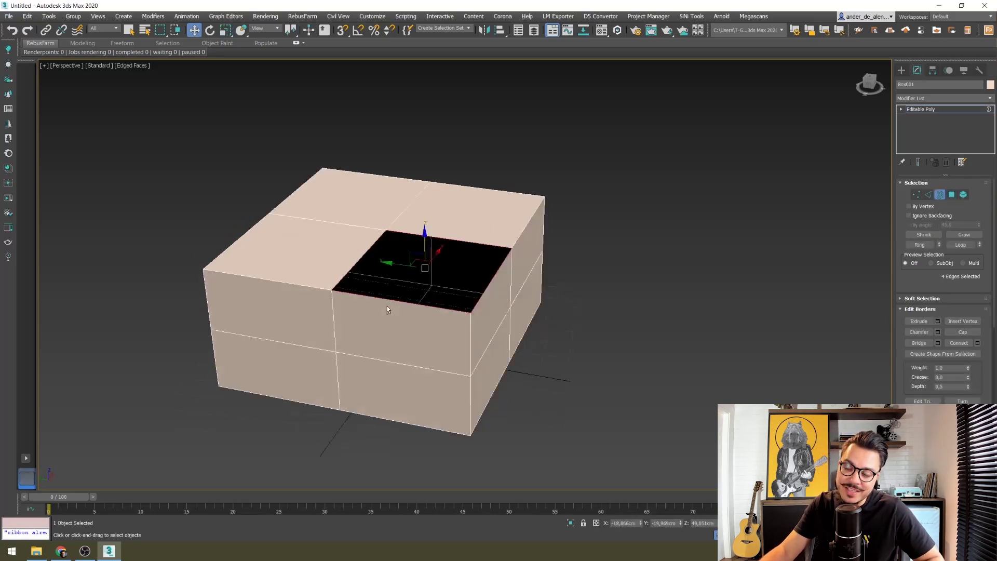
{"action": "middle_click_drag", "start_coordinate": [387, 306], "coordinate": [356, 305], "text": "alt"}
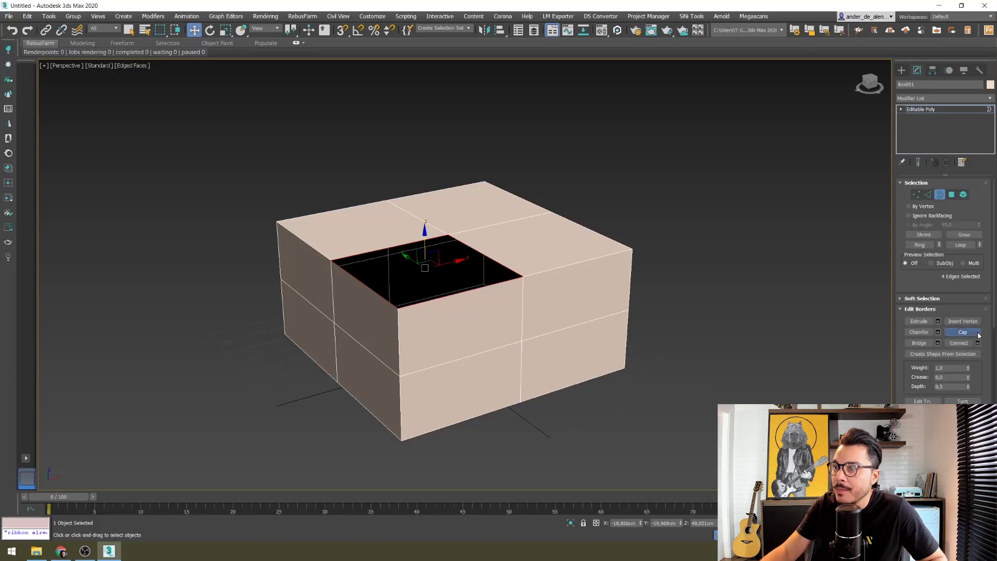
{"action": "left_click", "coordinate": [961, 332]}
{"action": "left_click", "coordinate": [952, 195]}
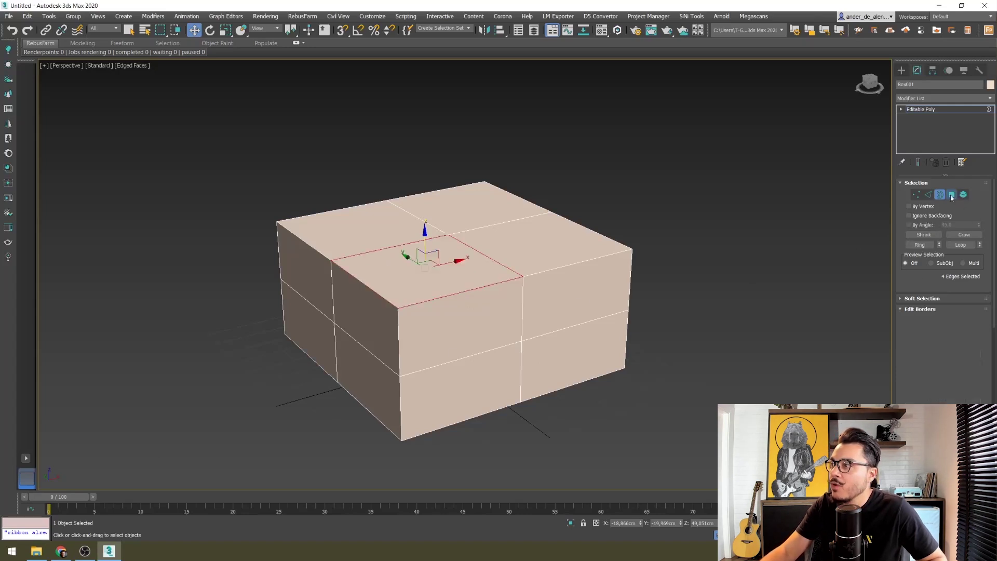
{"action": "left_click", "coordinate": [964, 195]}
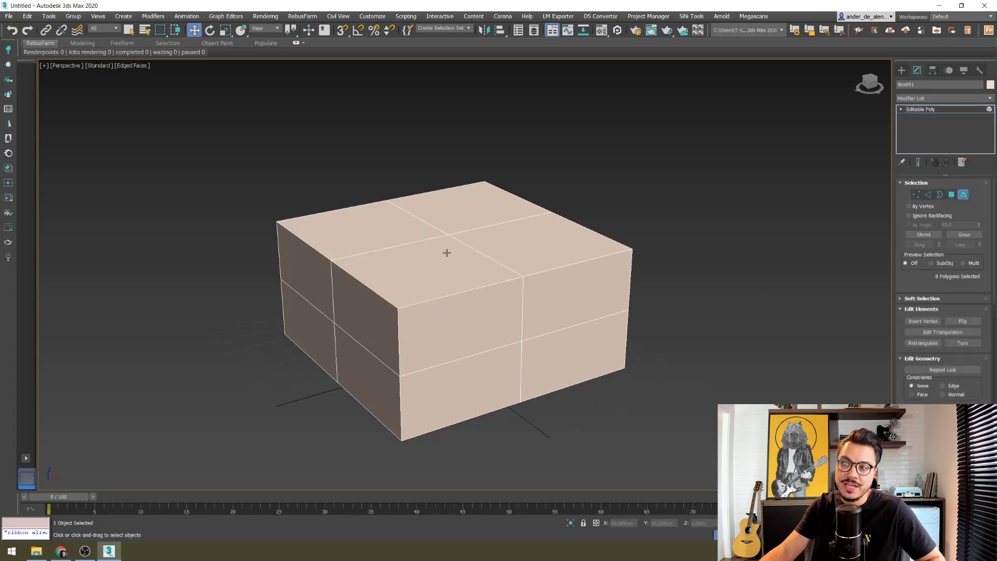
{"action": "left_click", "coordinate": [445, 252]}
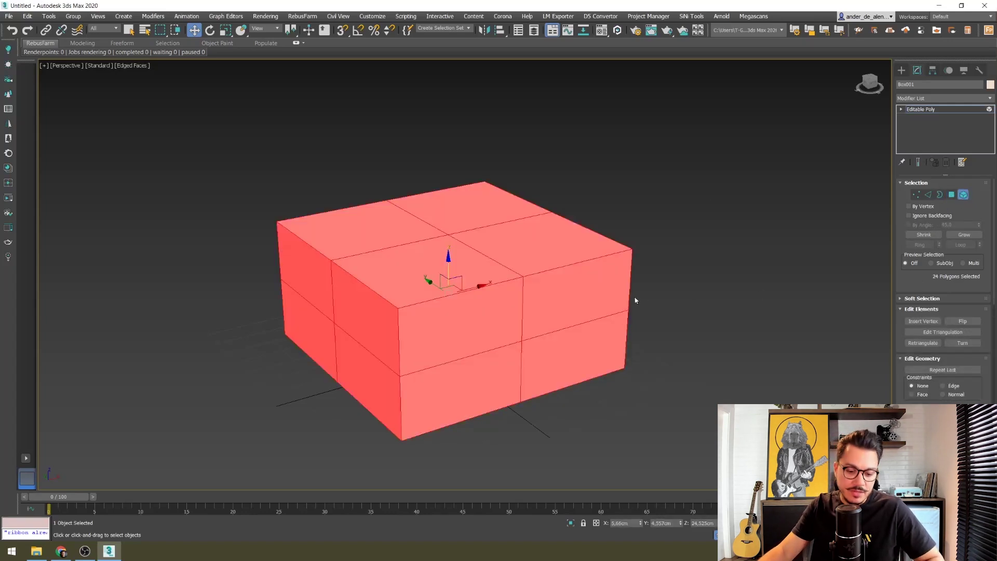
Step: Scale the selected box element from a wide, low block into a taller, roughly cube-shaped block
{"action": "key", "text": "r"}
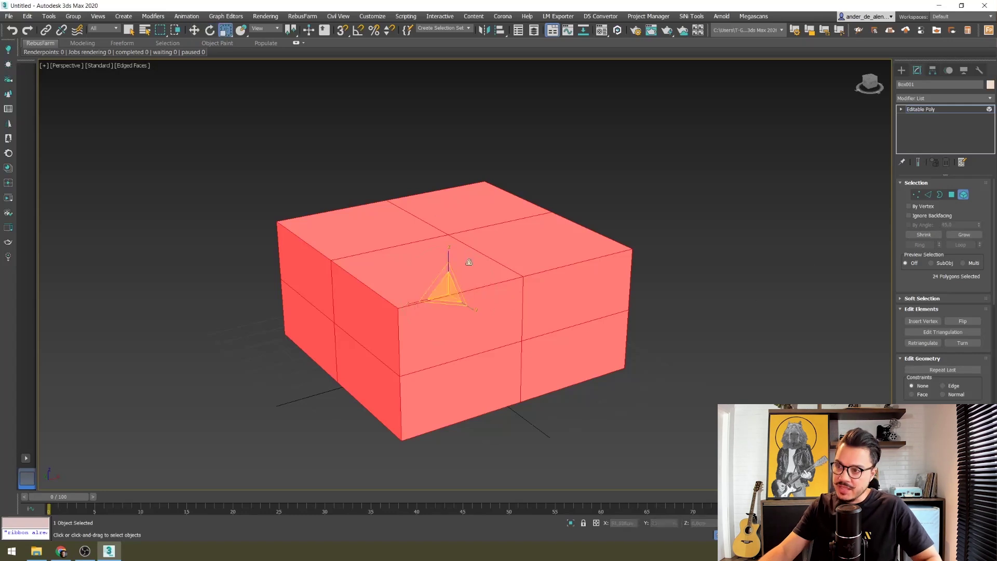
{"action": "mouse_move", "coordinate": [447, 253]}
{"action": "left_mouse_down"}
{"action": "mouse_move", "coordinate": [499, 281]}
{"action": "mouse_move", "coordinate": [596, 289]}
{"action": "left_mouse_up"}
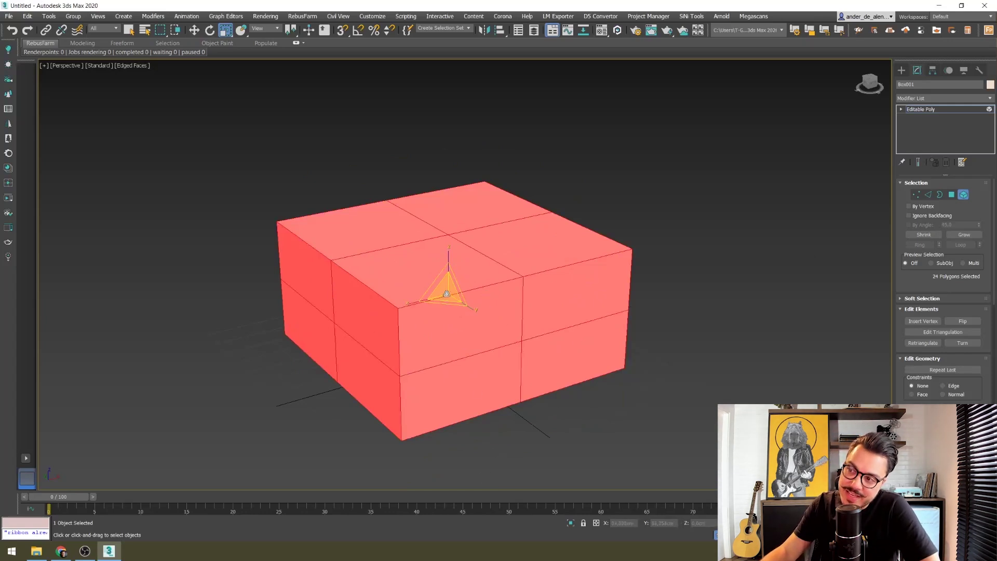
{"action": "mouse_move", "coordinate": [449, 287]}
{"action": "left_mouse_down"}
{"action": "mouse_move", "coordinate": [459, 234]}
{"action": "mouse_move", "coordinate": [429, 378]}
{"action": "left_mouse_up"}
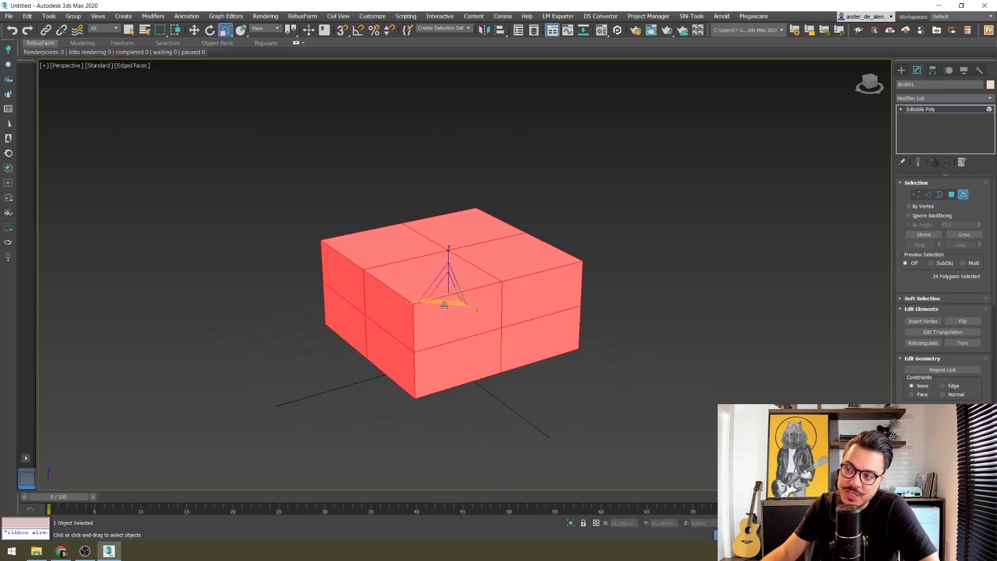
{"action": "left_click_drag", "start_coordinate": [444, 305], "coordinate": [451, 292]}
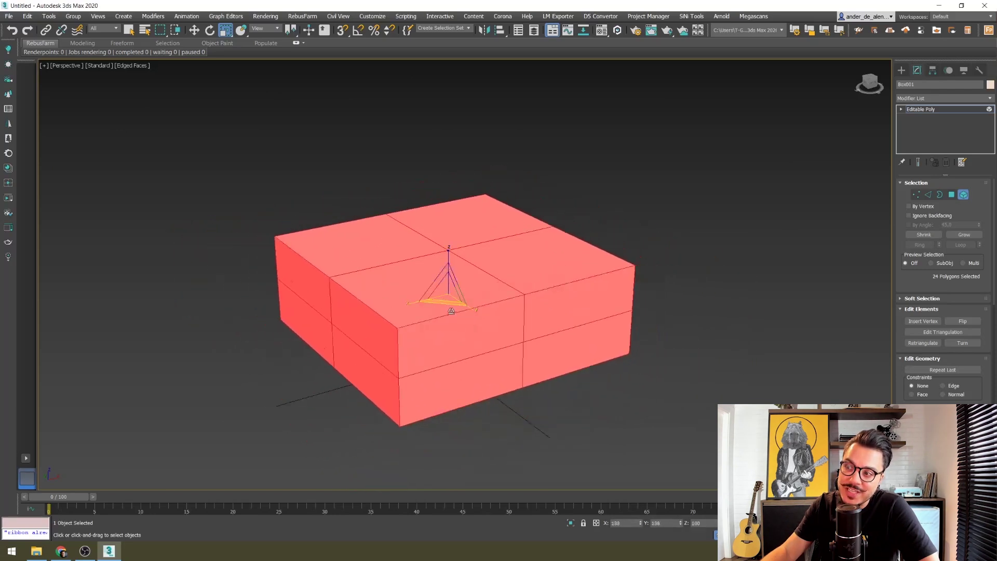
{"action": "mouse_move", "coordinate": [452, 292]}
{"action": "left_mouse_down"}
{"action": "mouse_move", "coordinate": [431, 265]}
{"action": "mouse_move", "coordinate": [438, 397]}
{"action": "mouse_move", "coordinate": [468, 229]}
{"action": "mouse_move", "coordinate": [439, 399]}
{"action": "mouse_move", "coordinate": [467, 272]}
{"action": "mouse_move", "coordinate": [448, 285]}
{"action": "mouse_move", "coordinate": [460, 265]}
{"action": "mouse_move", "coordinate": [395, 313]}
{"action": "left_mouse_up"}
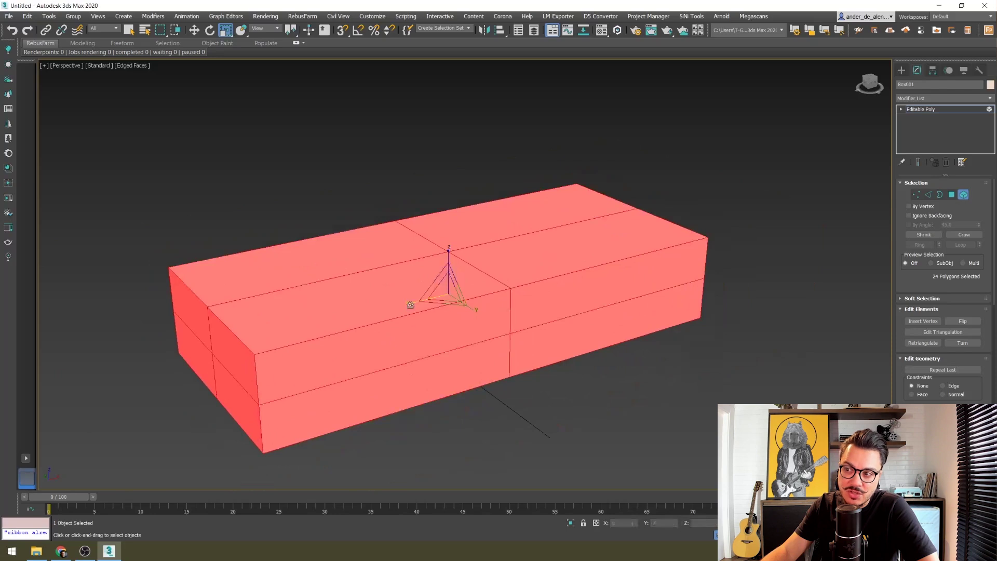
{"action": "left_click_drag", "start_coordinate": [410, 305], "coordinate": [474, 315]}
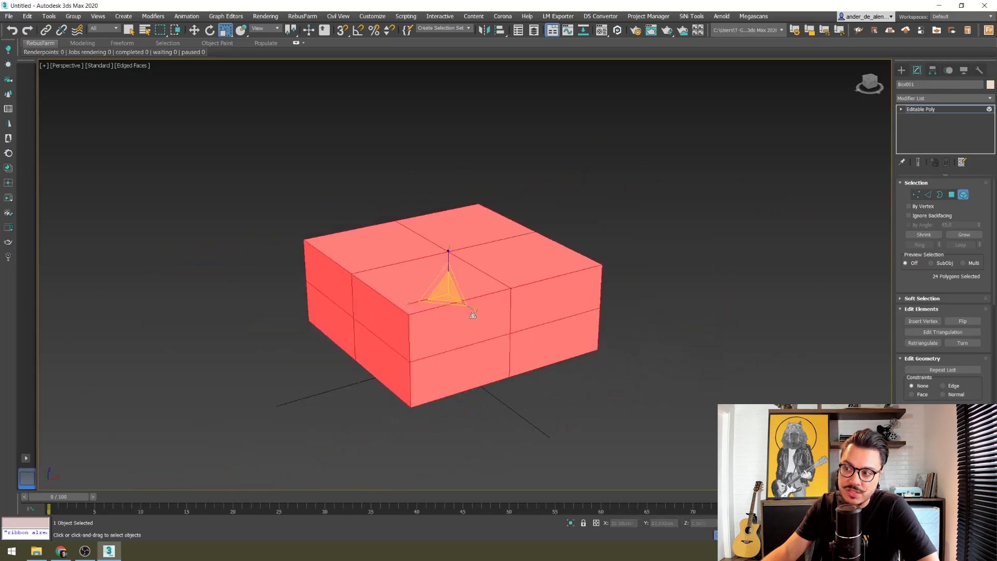
{"action": "left_click_drag", "start_coordinate": [472, 306], "coordinate": [441, 215]}
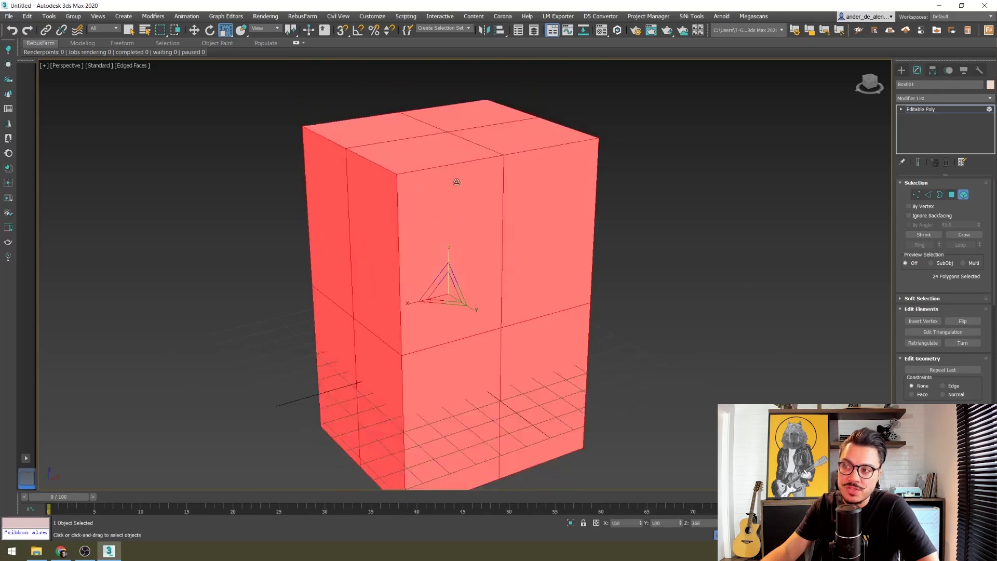
Step: Move the cube back along Y, raise it along Z, and nudge it sideways into position
{"action": "key", "text": "w"}
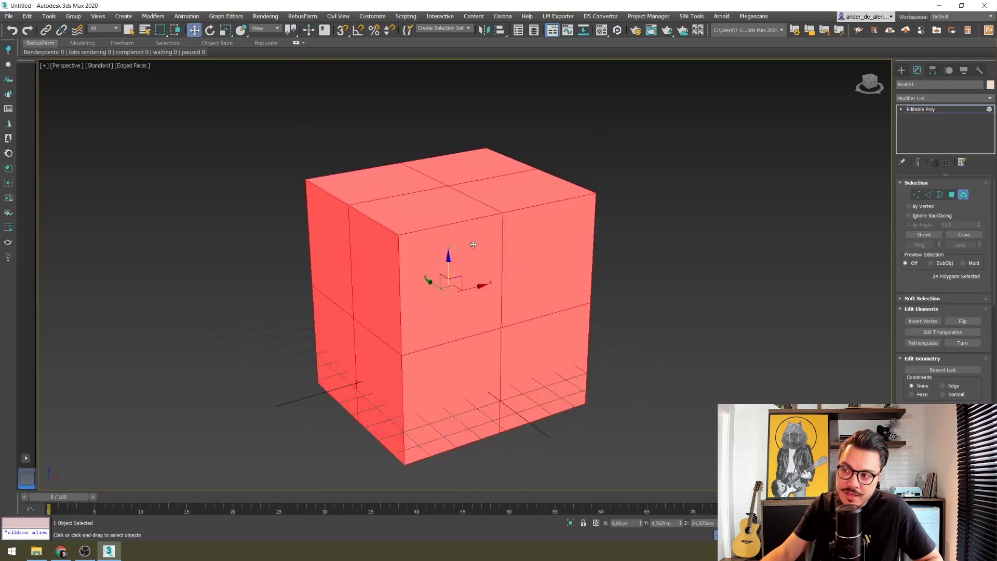
{"action": "left_click_drag", "start_coordinate": [431, 281], "coordinate": [429, 201]}
{"action": "mouse_move", "coordinate": [496, 201]}
{"action": "left_mouse_down"}
{"action": "mouse_move", "coordinate": [496, 169]}
{"action": "mouse_move", "coordinate": [489, 245]}
{"action": "left_mouse_up"}
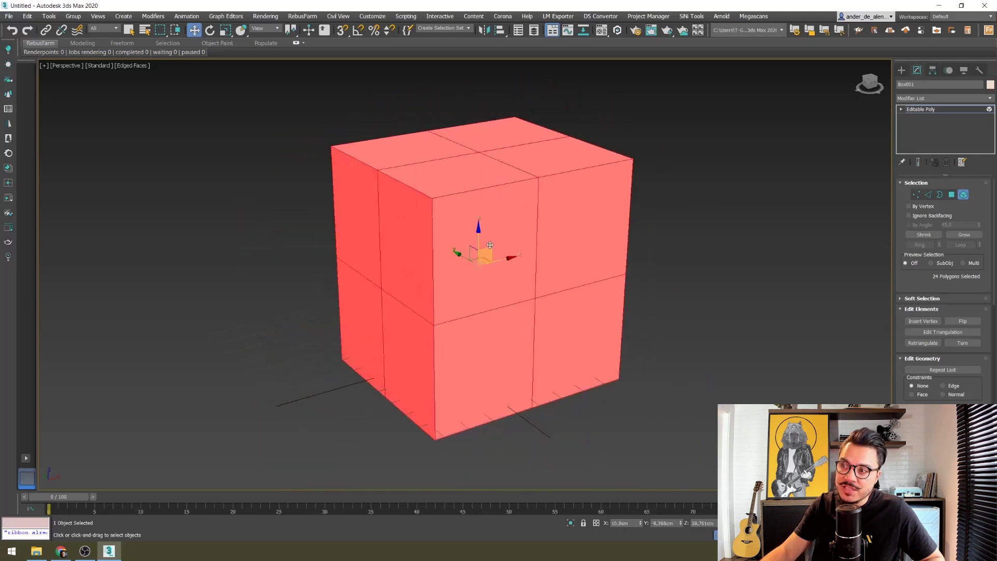
{"action": "left_click_drag", "start_coordinate": [493, 248], "coordinate": [482, 244]}
{"action": "left_click_drag", "start_coordinate": [310, 232], "coordinate": [483, 233]}
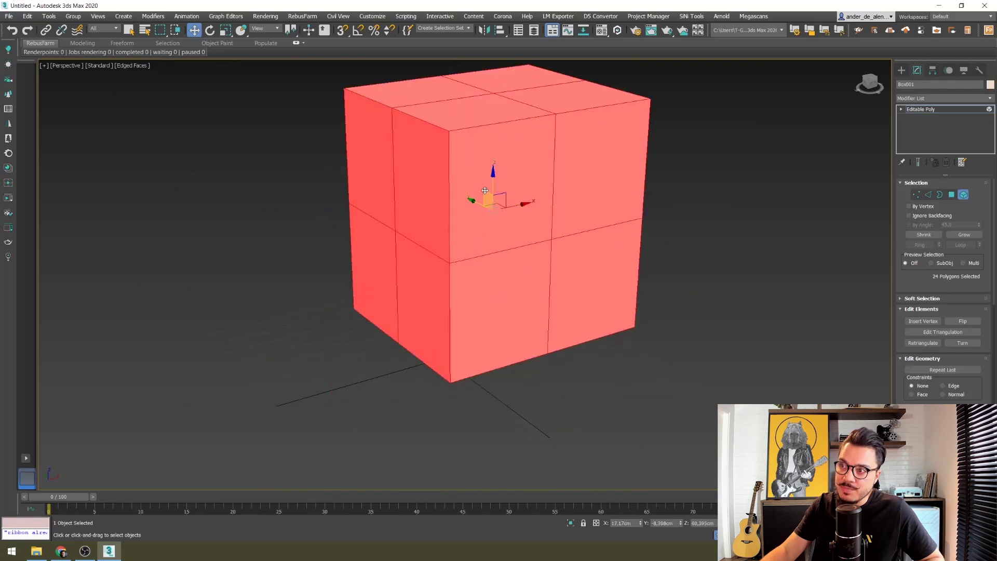
{"action": "mouse_move", "coordinate": [485, 190]}
{"action": "left_mouse_down"}
{"action": "mouse_move", "coordinate": [408, 147]}
{"action": "mouse_move", "coordinate": [482, 263]}
{"action": "mouse_move", "coordinate": [557, 296]}
{"action": "mouse_move", "coordinate": [463, 184]}
{"action": "mouse_move", "coordinate": [556, 135]}
{"action": "left_mouse_up"}
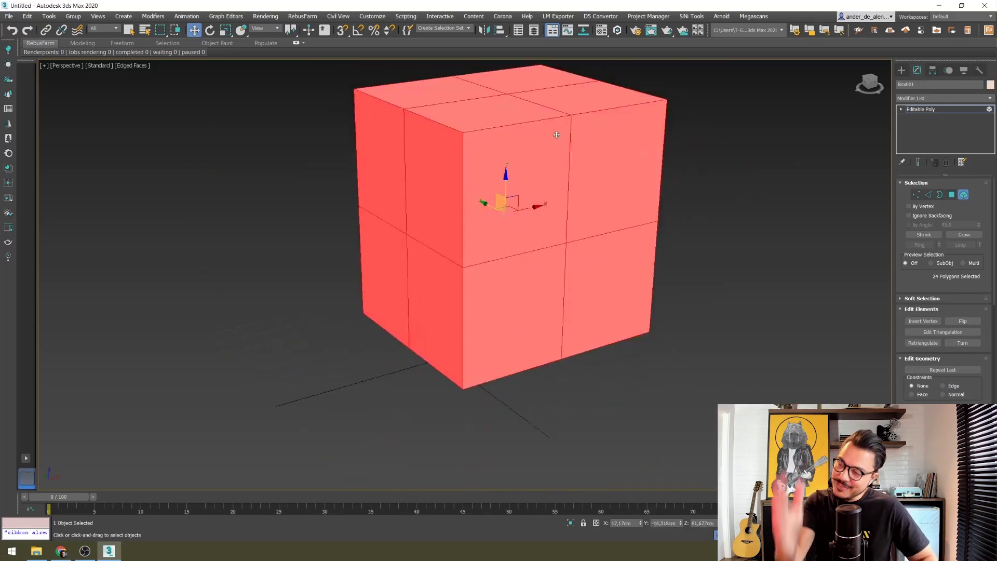
Step: Clear the element selection by clicking empty viewport space, and bring up the Create panel
{"action": "left_click", "coordinate": [671, 187]}
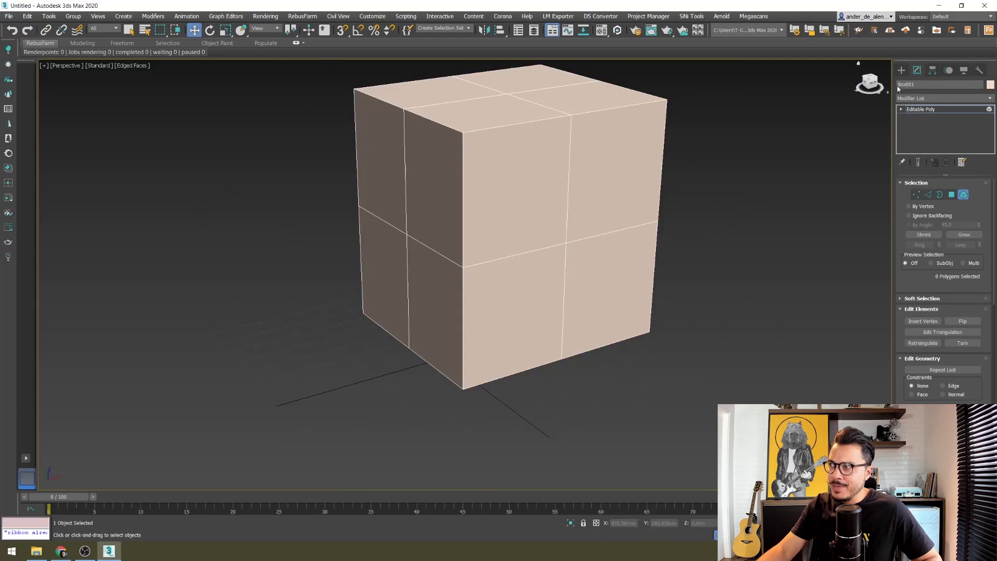
{"action": "left_click", "coordinate": [901, 70]}
{"action": "left_click", "coordinate": [795, 216]}
{"action": "scroll", "coordinate": [543, 292], "scroll_direction": "down", "scroll_amount": 2}
{"action": "scroll", "coordinate": [546, 278], "scroll_direction": "down", "scroll_amount": 2}
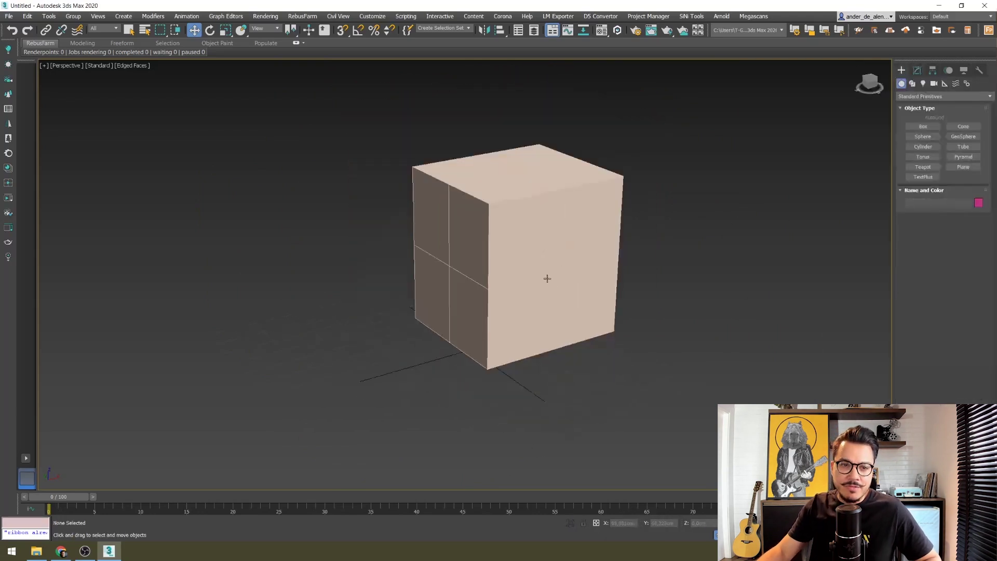